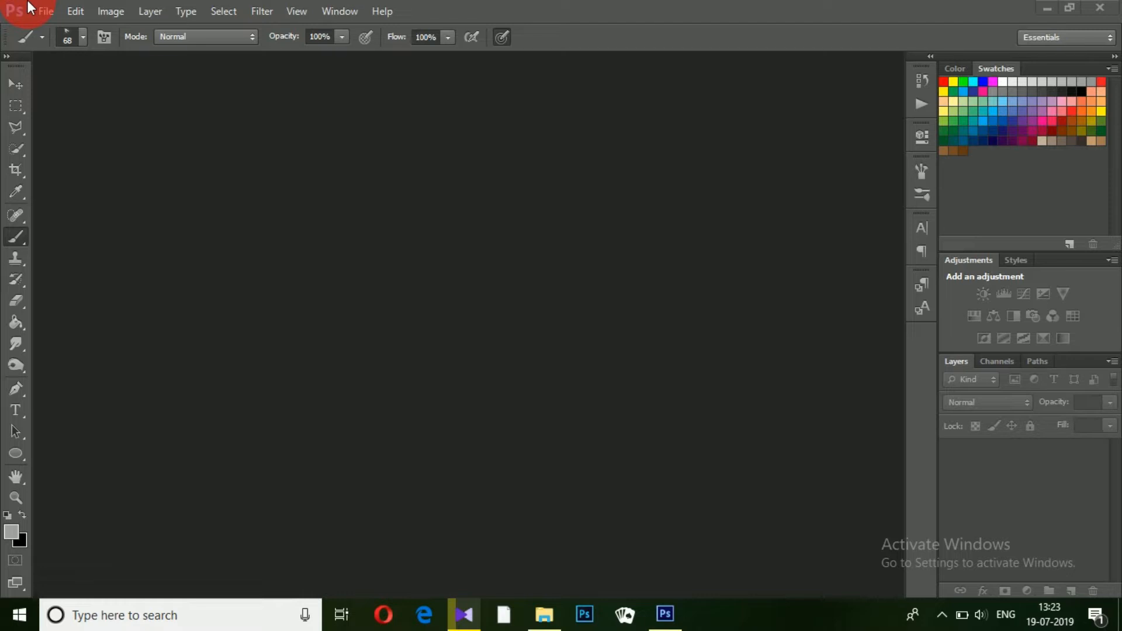
- Create a new white RGB document 800 pixels wide and 768 pixels high at 72 pixels/inch
left_click(46, 11)
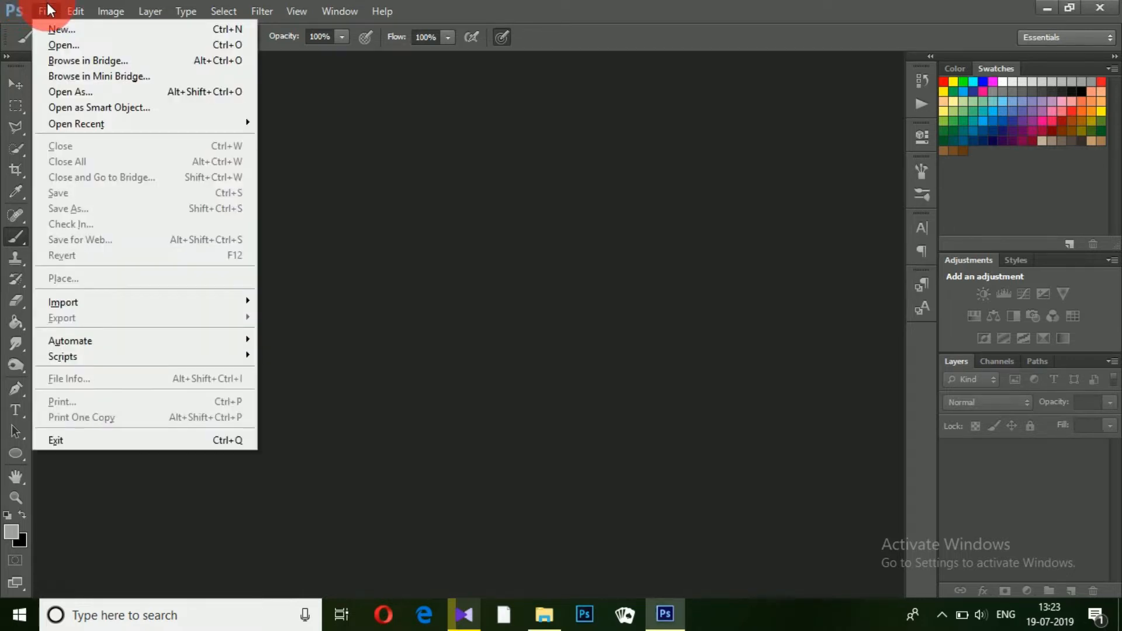
left_click(86, 32)
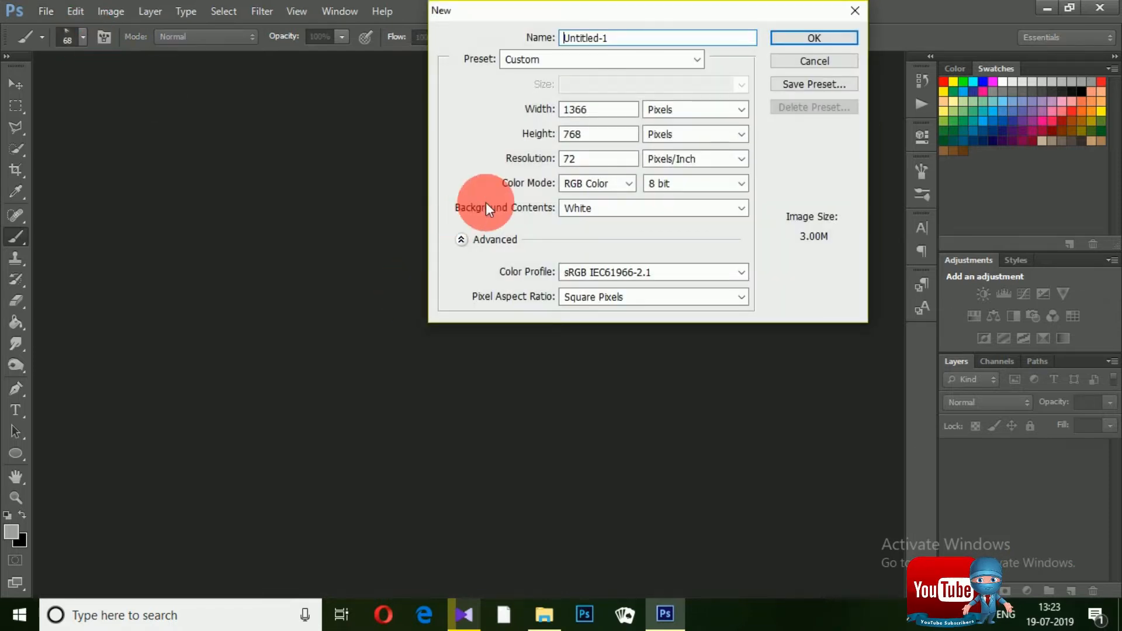
left_click(609, 116)
key("BackSpace")
key("BackSpace")
key("BackSpace")
key("BackSpace")
type("800")
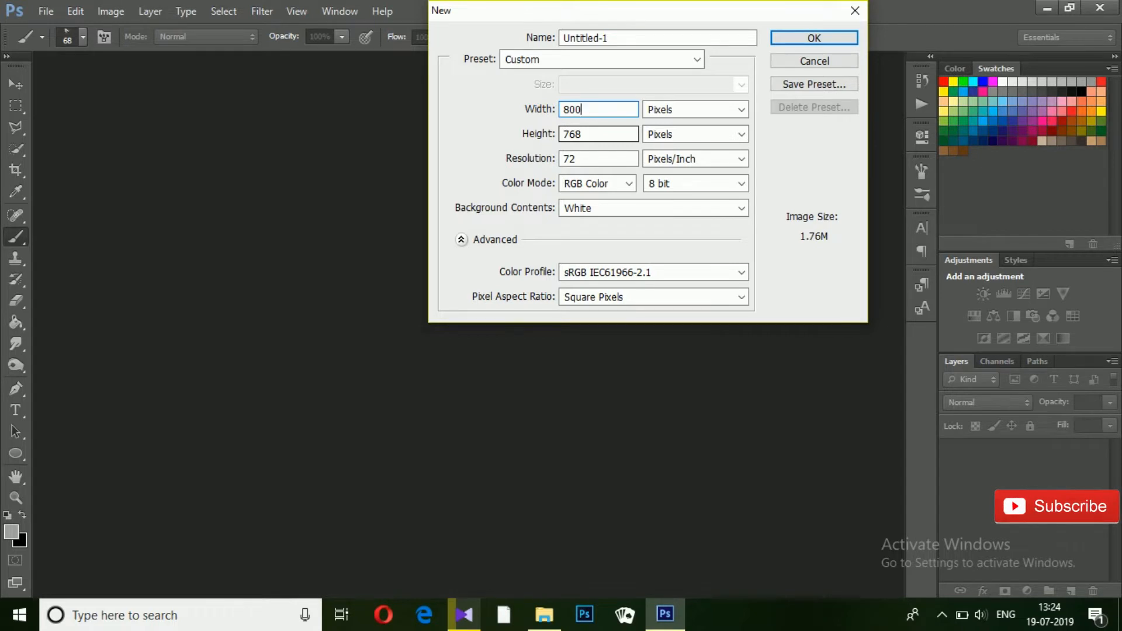
key("Return")
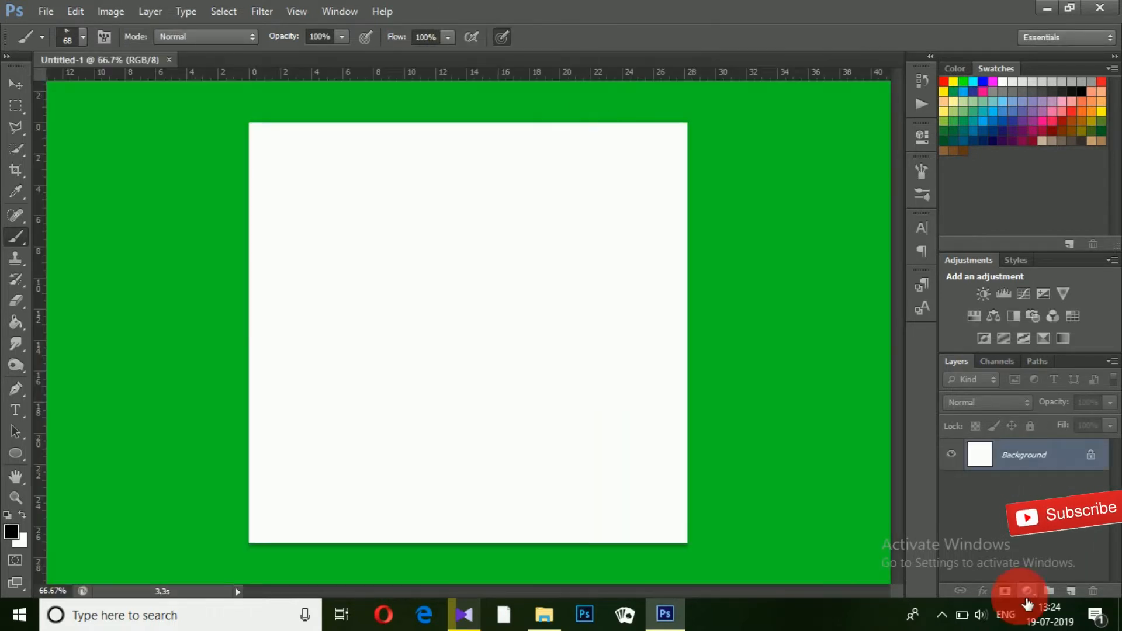
- Add a gradient fill layer above the background and set its style to Radial
left_click(1026, 591)
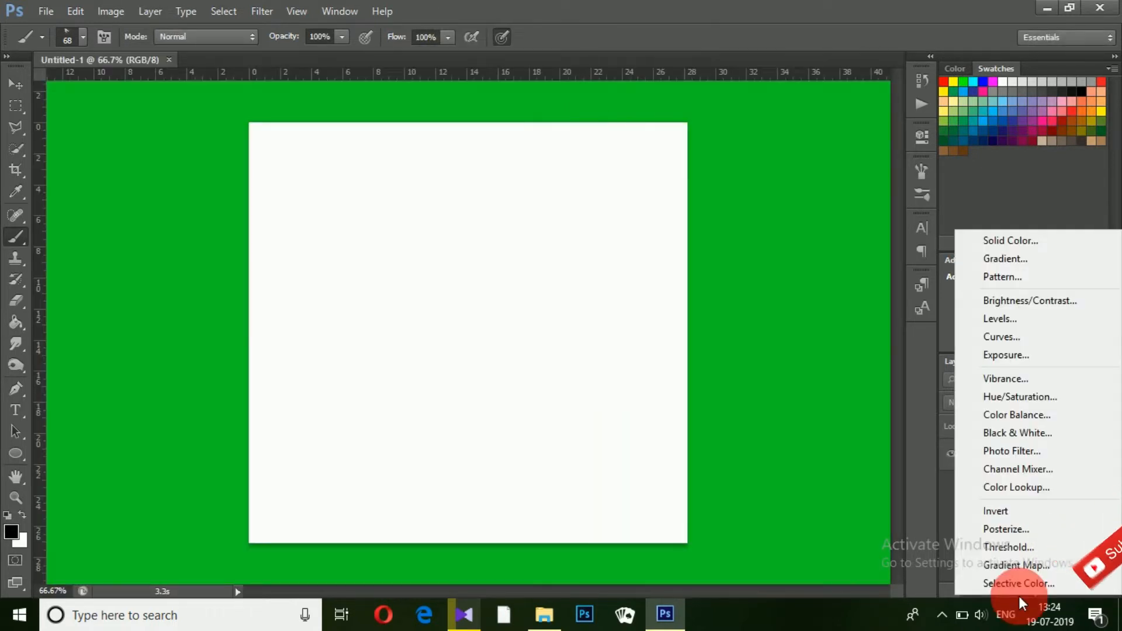
left_click(997, 258)
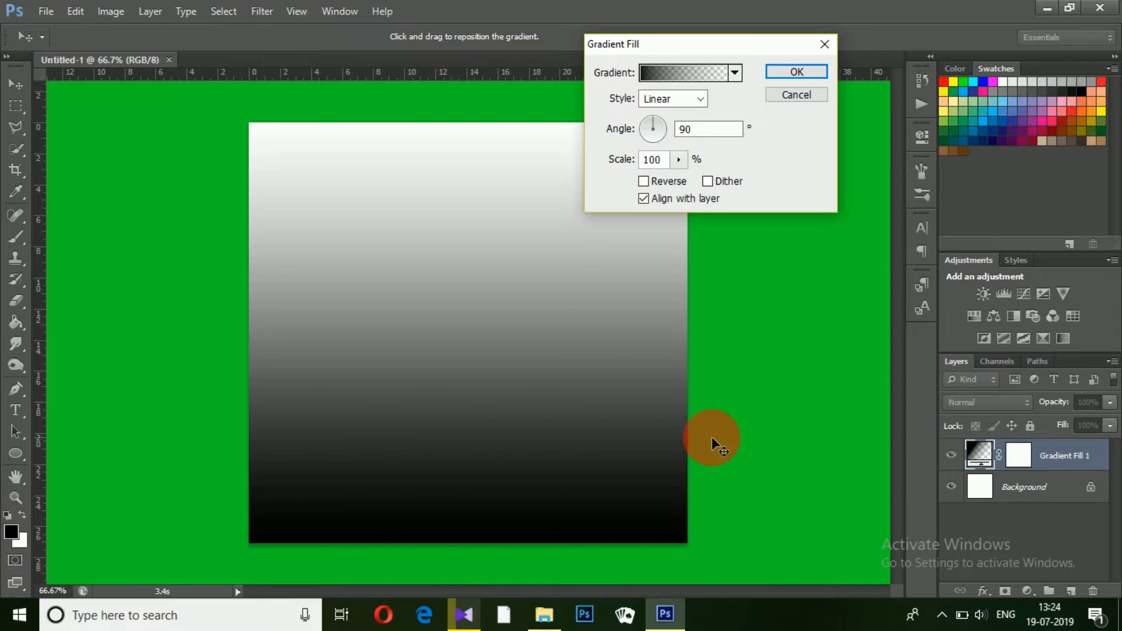
left_click(696, 97)
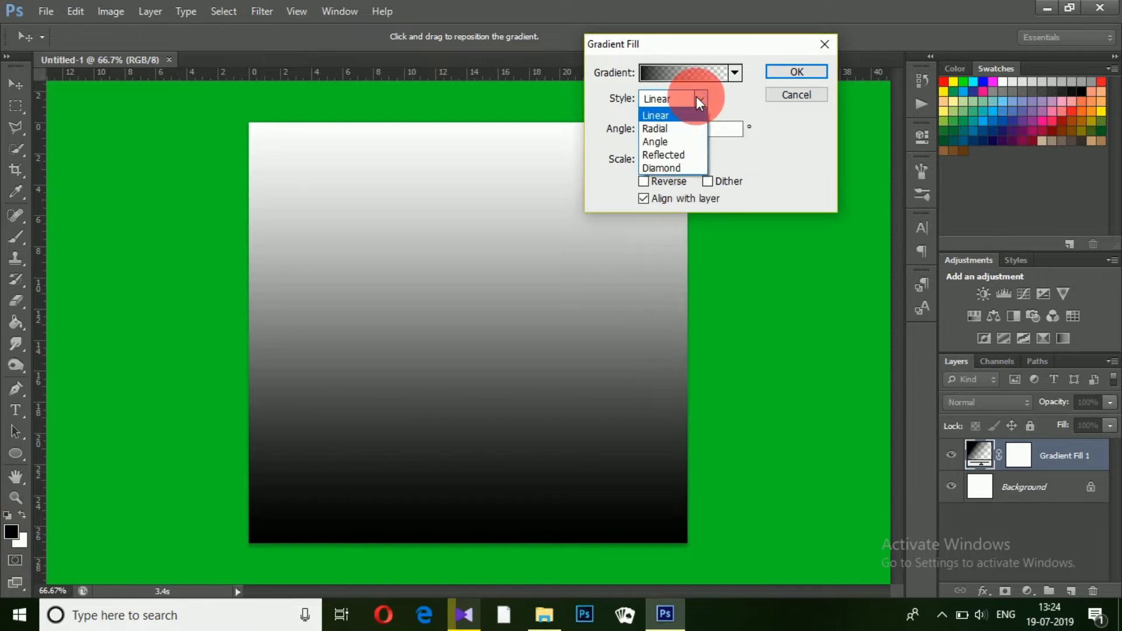
left_click(682, 127)
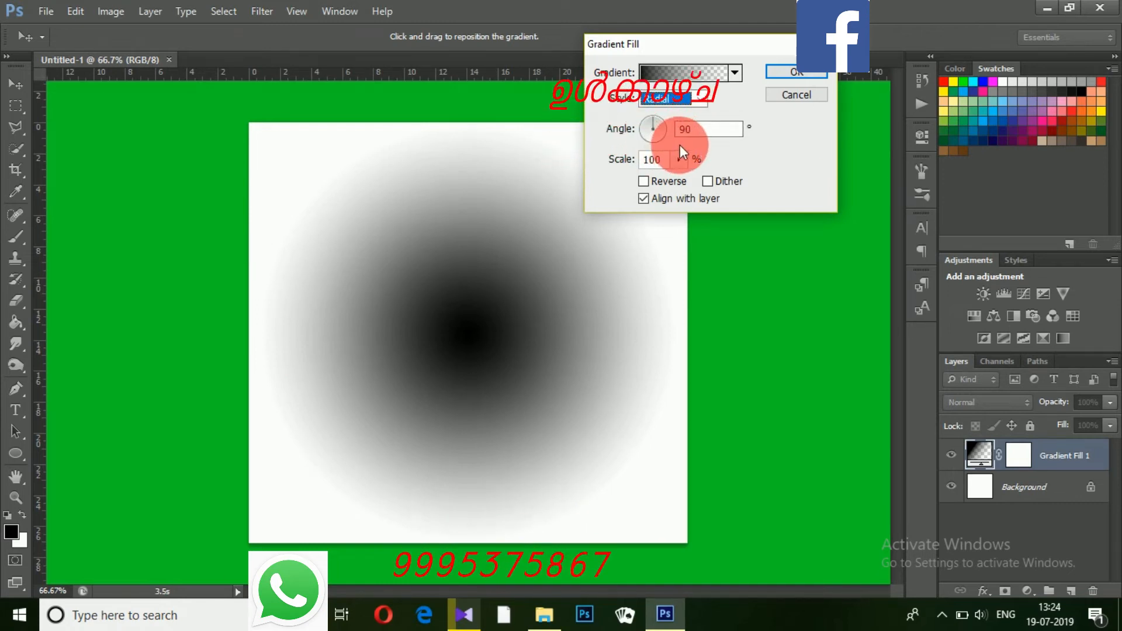
- Reverse the radial gradient and set its scale to about 308% so the canvas centre is light
left_click(673, 163)
left_click_drag(693, 176, 716, 180)
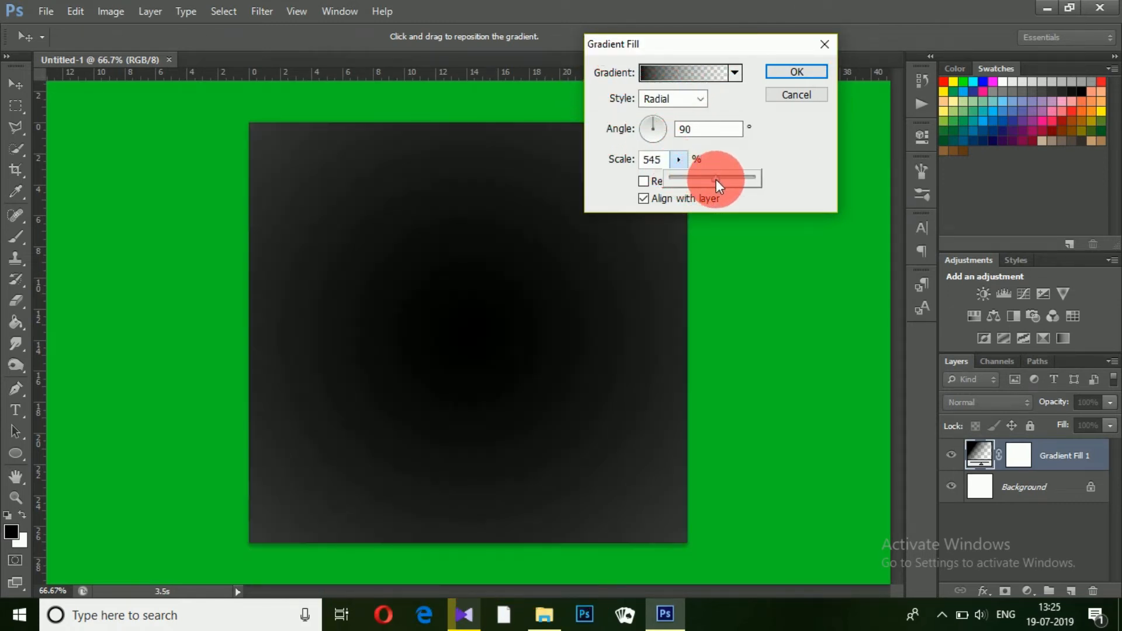
left_click(642, 181)
left_click(679, 159)
mouse_move(679, 177)
left_mouse_down()
mouse_move(647, 185)
mouse_move(659, 182)
left_mouse_up()
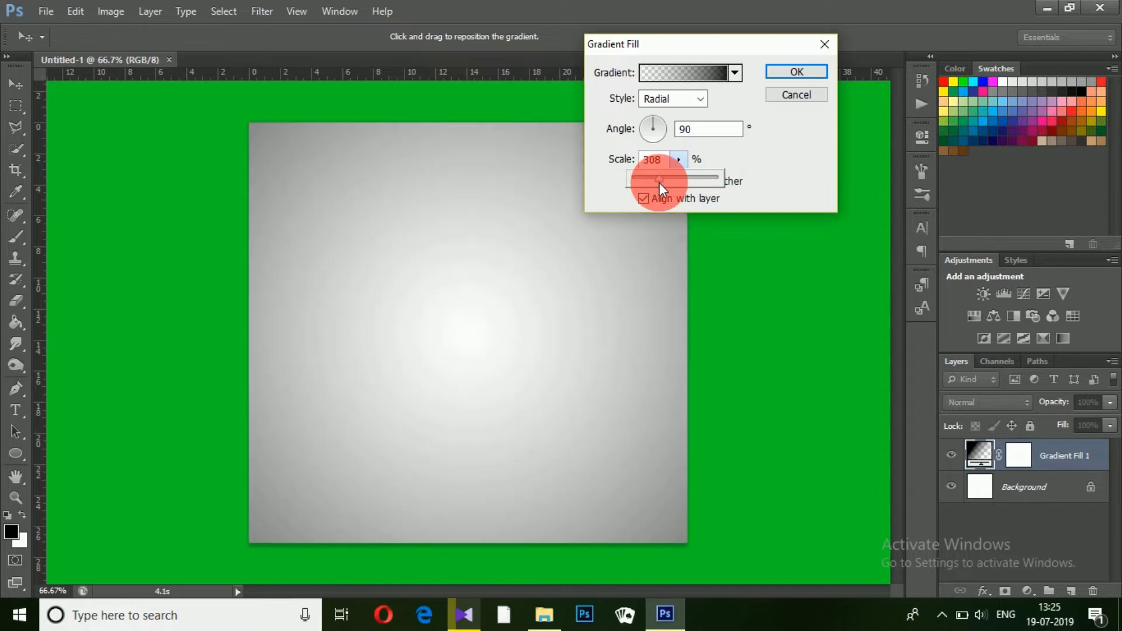
left_click(796, 72)
- Place the mammootty-1 photo in the document and enlarge it proportionally to about 191% to cover the canvas
left_click(46, 11)
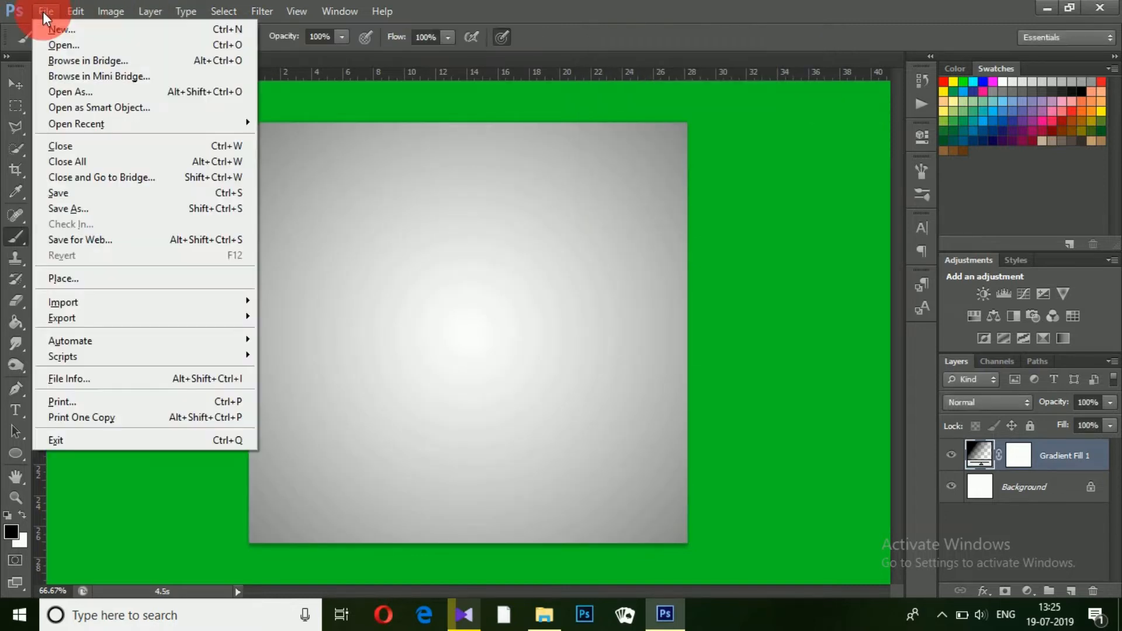
left_click(123, 274)
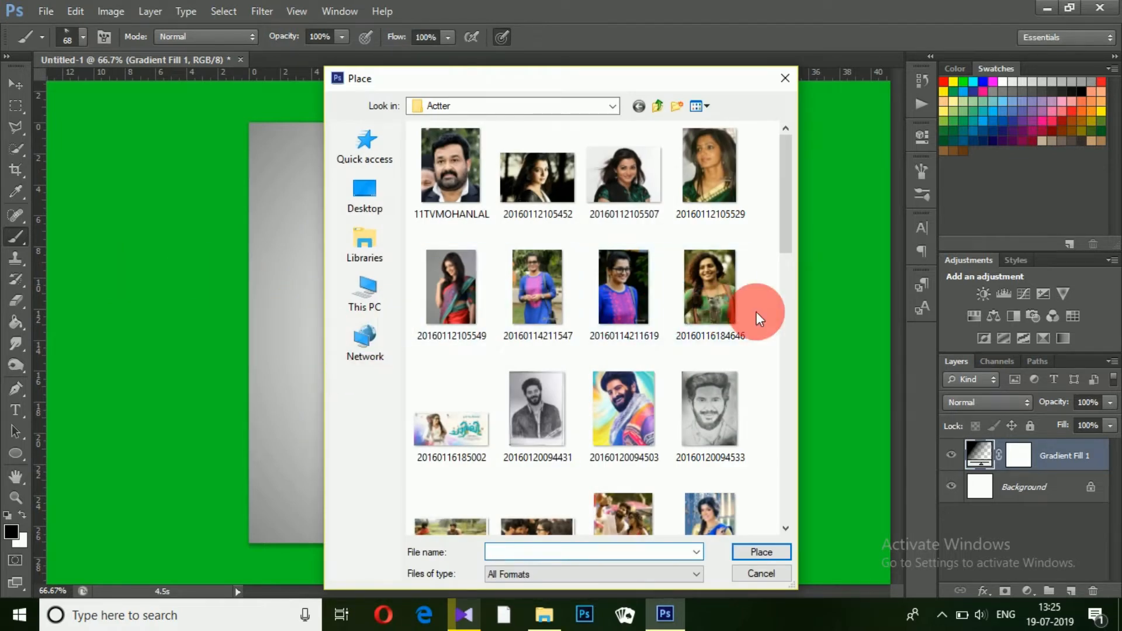
left_click_drag(783, 233, 809, 471)
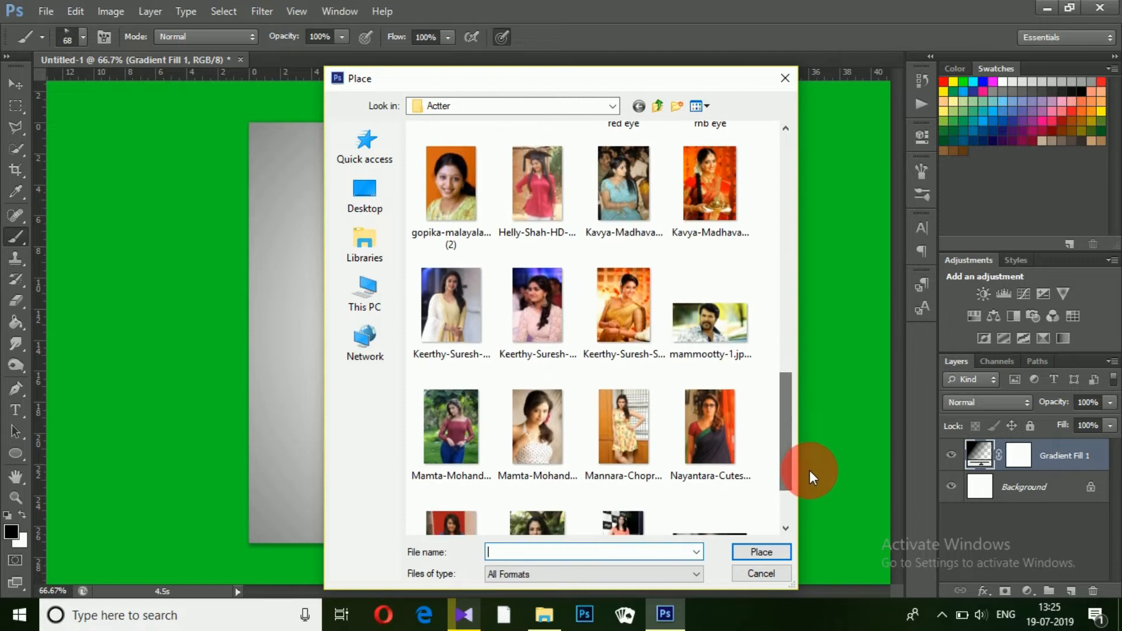
left_click(720, 313)
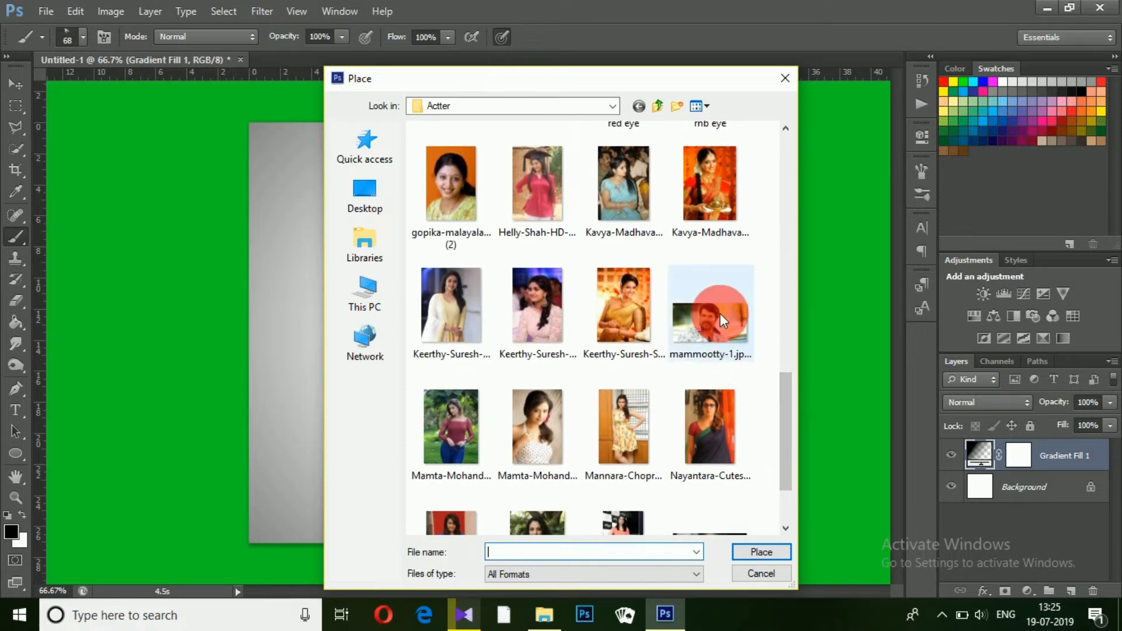
left_click(766, 549)
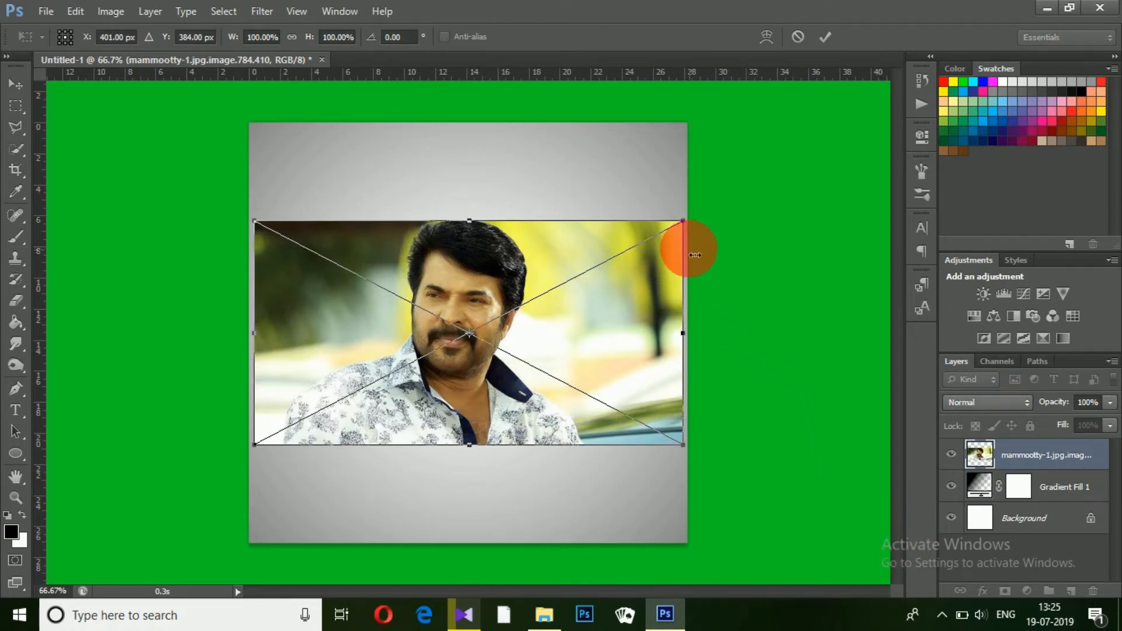
left_click_drag(688, 226, 897, 160)
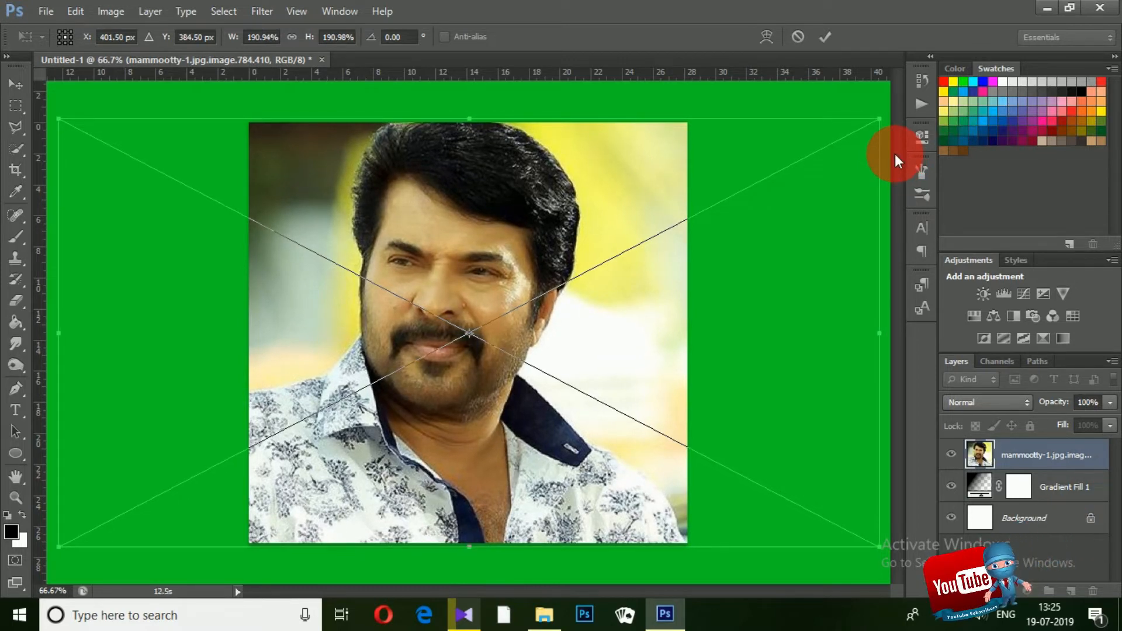
key("Return")
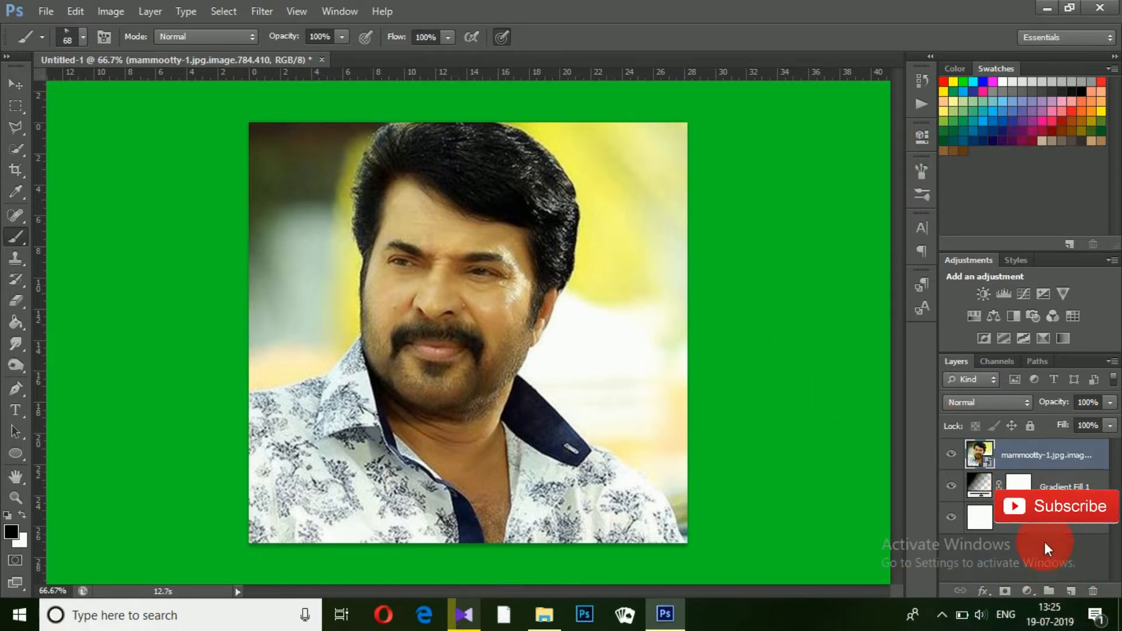
- Add an empty layer between the gradient fill and the photo, and clip the photo to it
left_click(1039, 486)
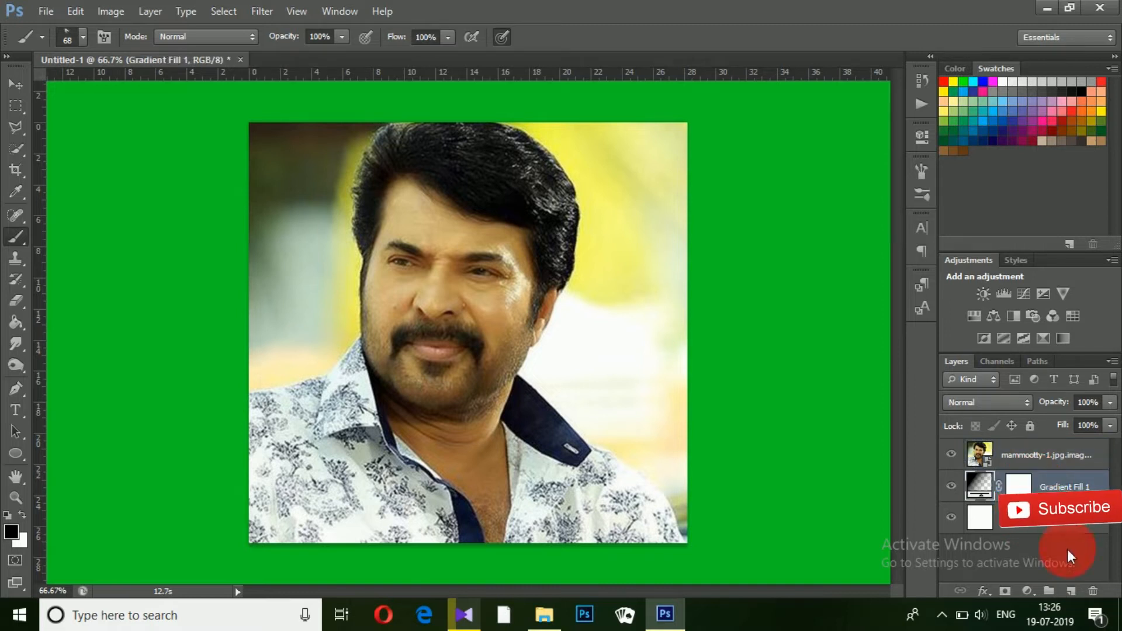
left_click(1079, 594)
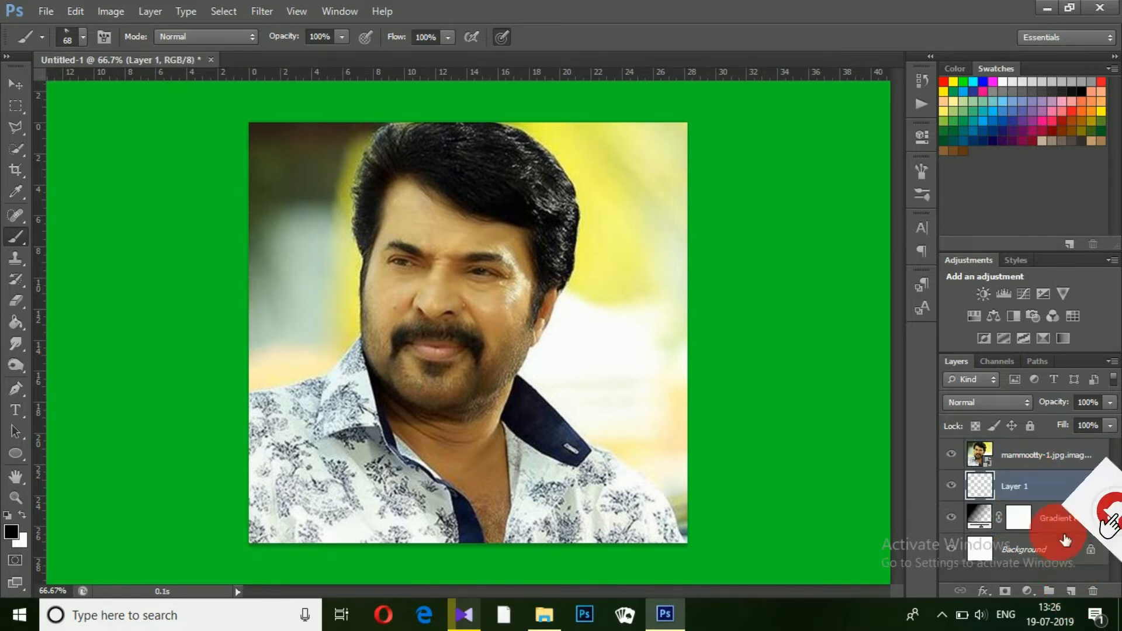
left_click(1040, 476, "alt")
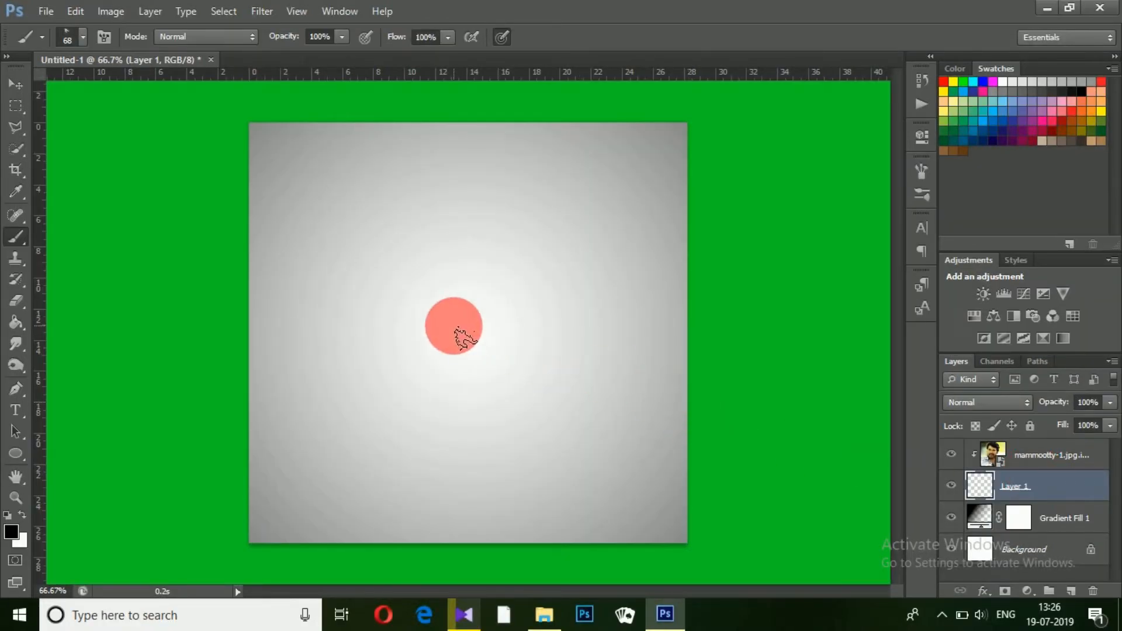
- Choose a splatter brush tip and paint on Layer 1 to reveal the man's face and hair
left_click(924, 172)
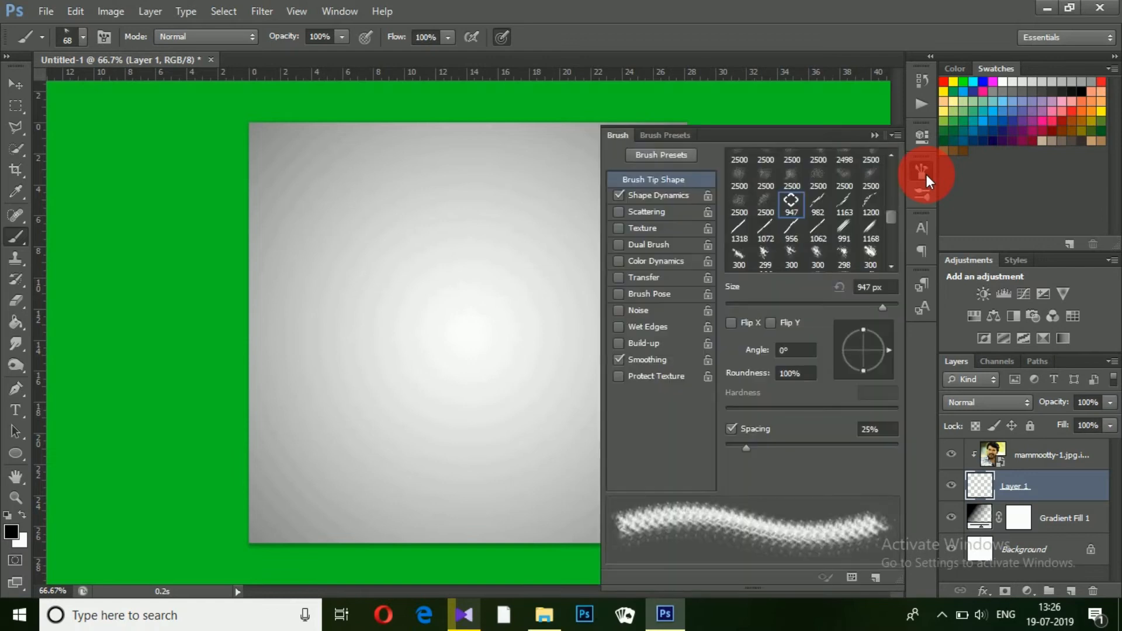
left_click(881, 258)
left_click(532, 320)
mouse_move(532, 321)
left_mouse_down()
mouse_move(450, 308)
mouse_move(458, 238)
mouse_move(450, 347)
mouse_move(413, 401)
mouse_move(401, 381)
mouse_move(458, 448)
mouse_move(388, 211)
mouse_move(535, 167)
mouse_move(435, 163)
left_mouse_up()
- Reduce the splatter brush to 80 px and paint across the lower chest to reveal parts of the shirt
key("bracketleft")
key("bracketleft")
key("bracketleft")
key("bracketleft")
key("bracketleft")
key("bracketleft")
key("bracketleft")
key("bracketleft")
left_click_drag(348, 543, 547, 532)
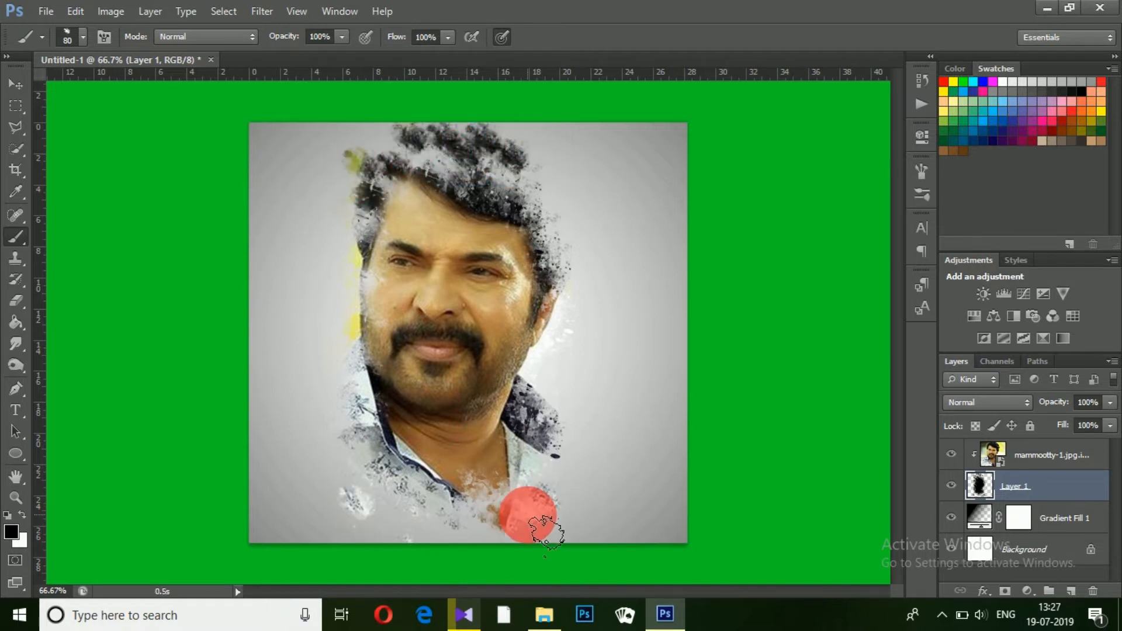
- Choose the 956 px diagonal stripe brush, resize it to 411 px and stamp stripes over the hair, collar and chest
right_click(546, 531)
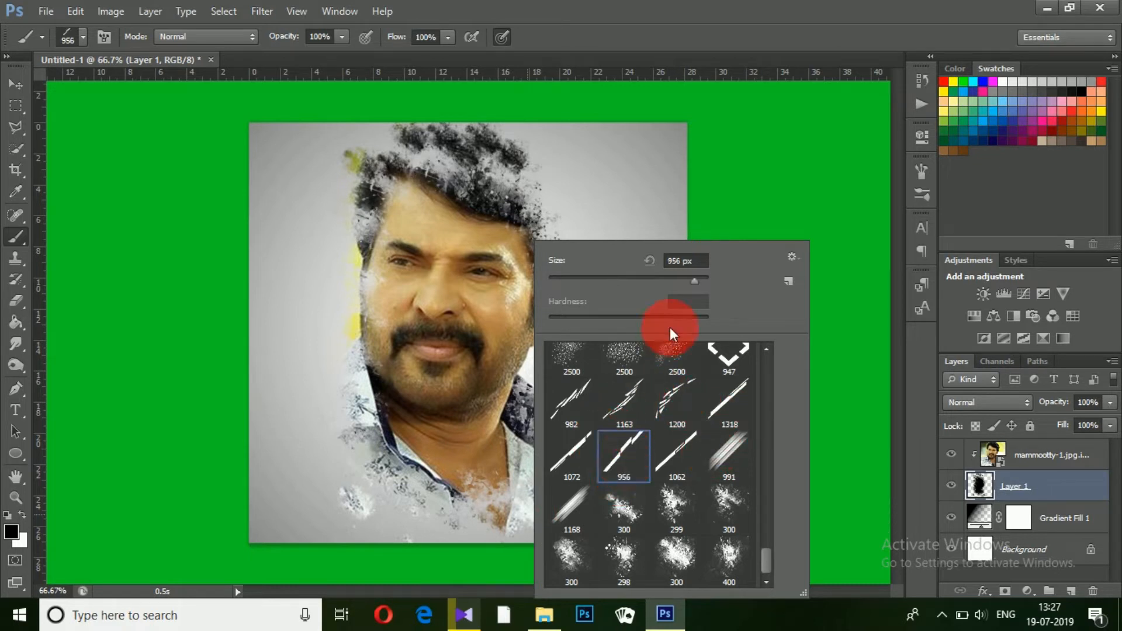
left_click(685, 280)
left_click(434, 249)
left_click(430, 200)
left_click(492, 237)
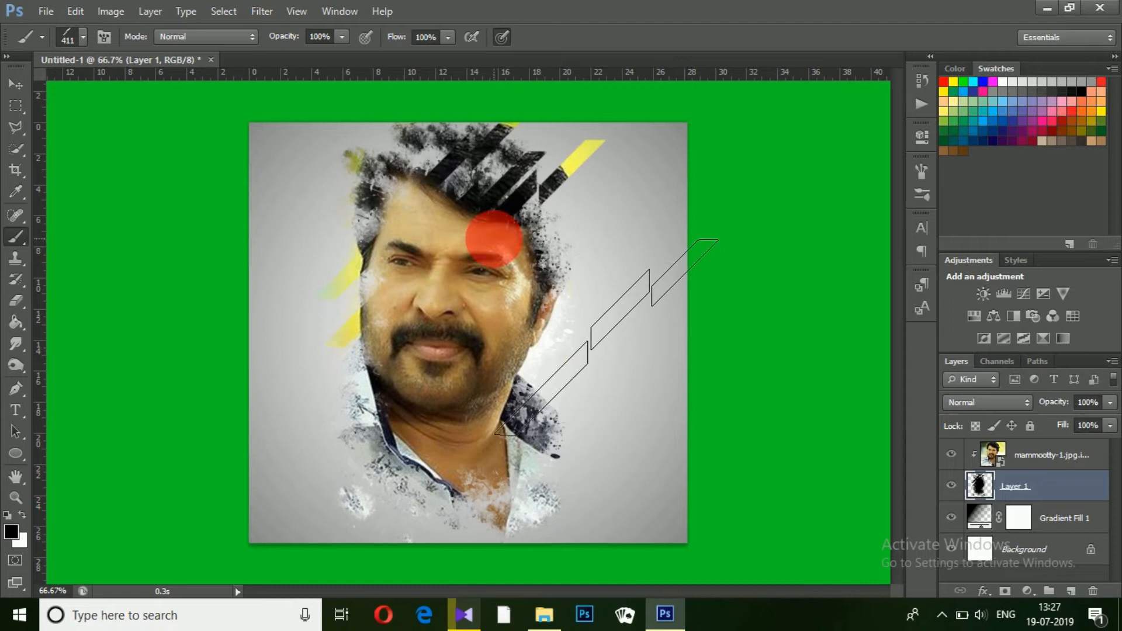
left_click(444, 426)
left_click(491, 468)
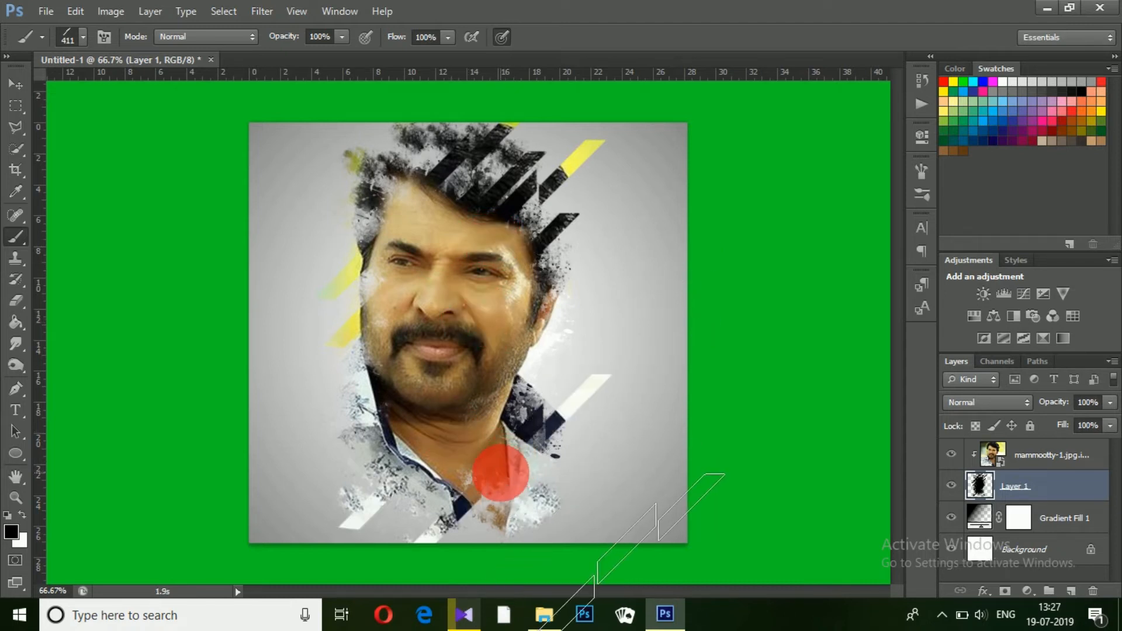
- Choose the 400 px splatter brush and stamp splatters around the hair, forehead, face and chest
right_click(454, 216)
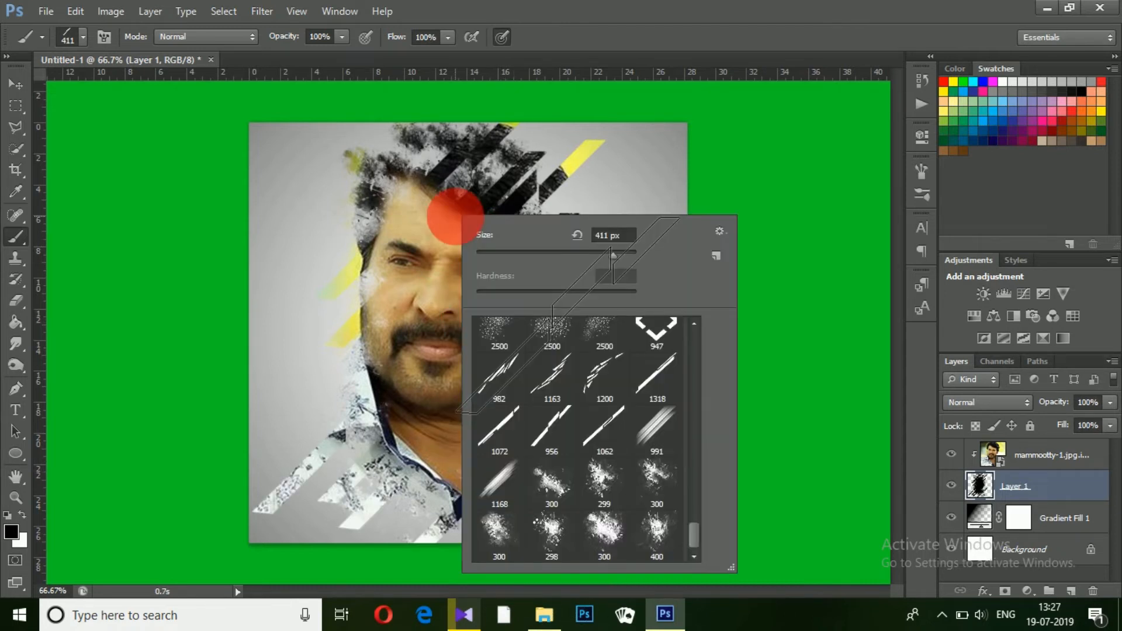
left_click(656, 526)
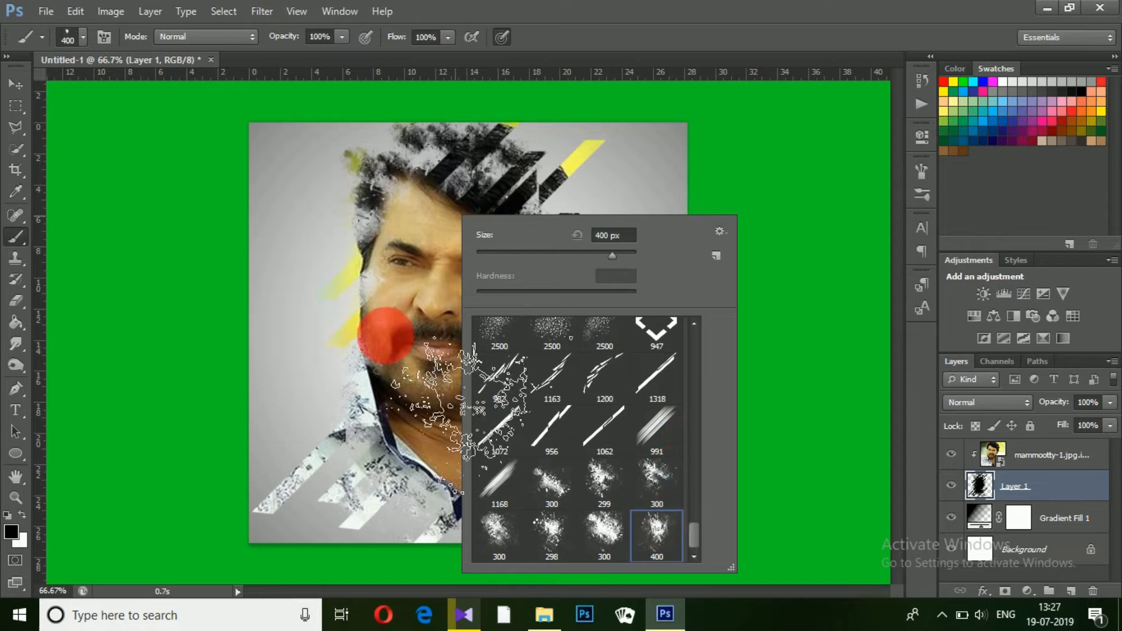
left_click(424, 226)
left_click(437, 211)
left_click(446, 180)
left_click(513, 501)
left_click(422, 329)
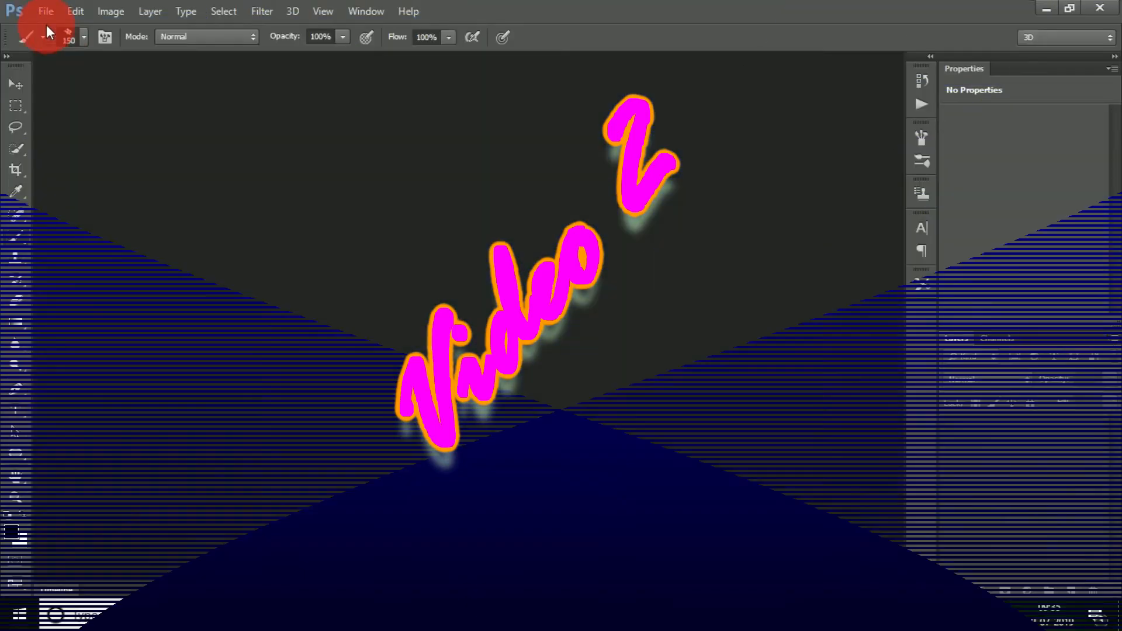
- Open the portrait photo IMG_20190605_091743n.jpg
left_click(46, 12)
left_click(201, 57)
scroll(234, 246, "down", 2)
left_click(248, 309)
left_click(429, 367)
- Add a new layer and fill it with an orange-yellow-orange linear gradient running diagonally from the lower-left to the upper-right corner
key("ctrl+shift+n")
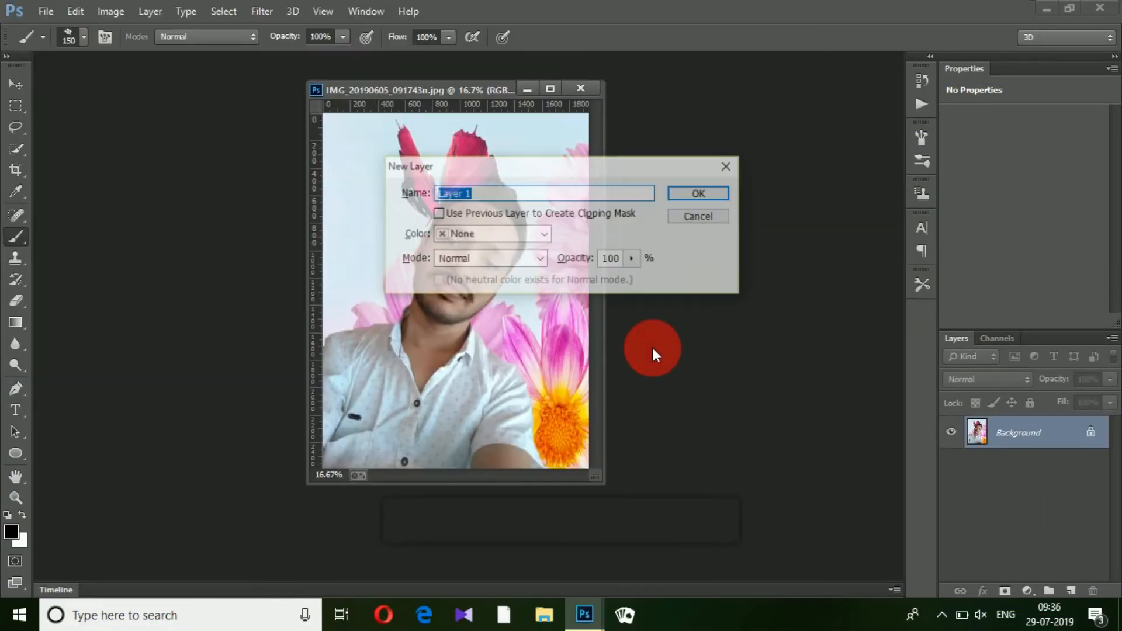
key("Return")
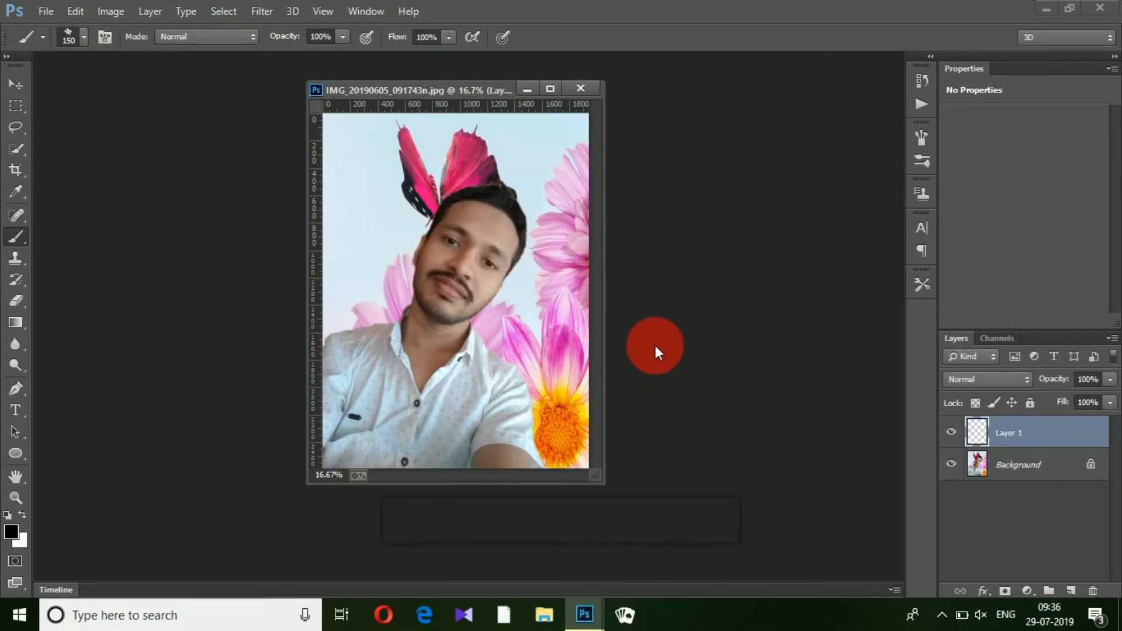
key("g")
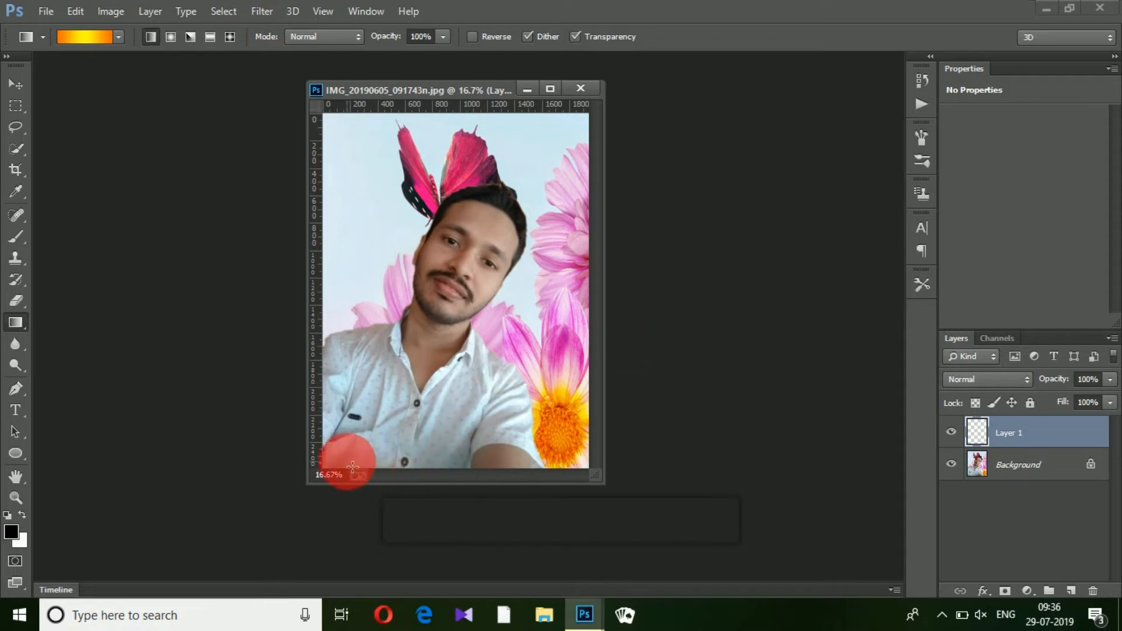
left_click_drag(357, 457, 594, 105)
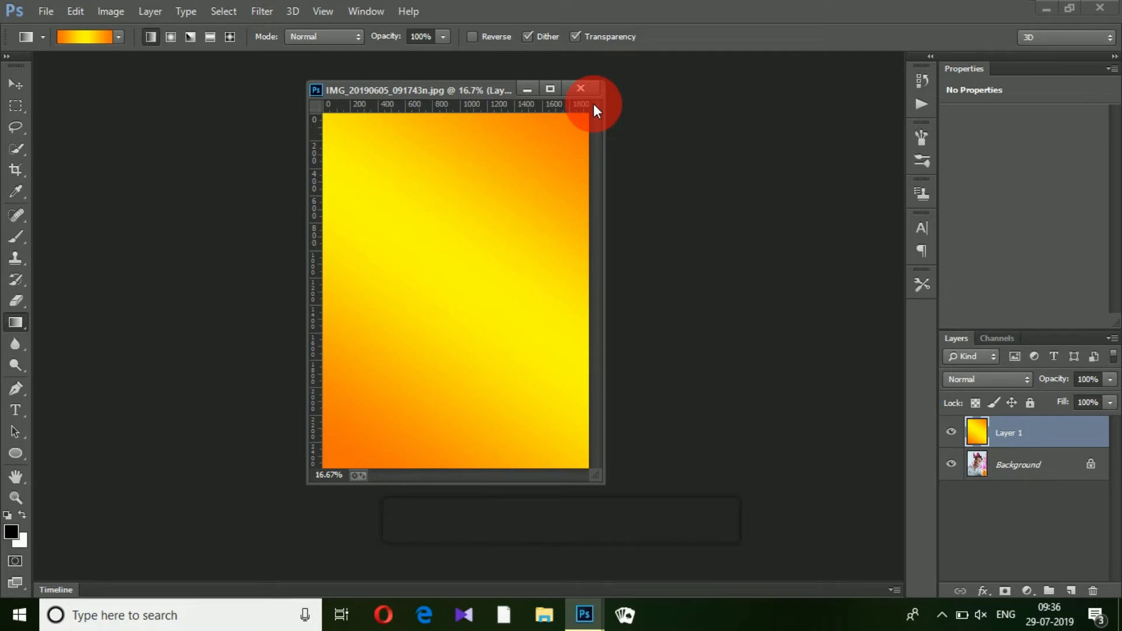
- Add a white layer mask to the gradient-filled Layer 1 and activate the Brush tool with a 250 px splatter tip
key("v")
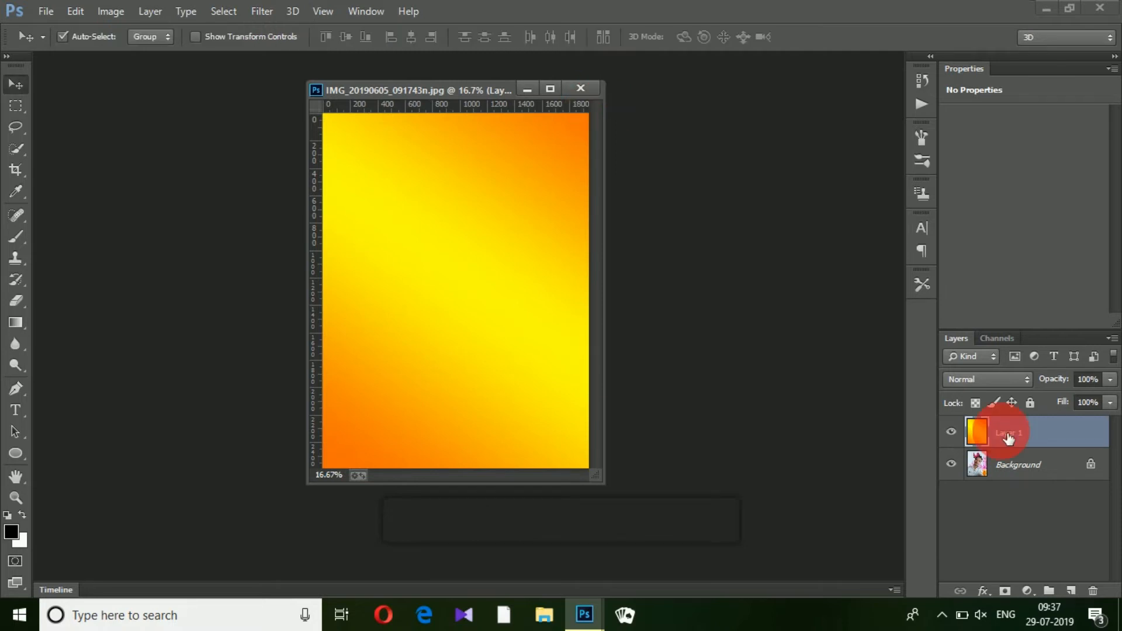
left_click(1017, 592)
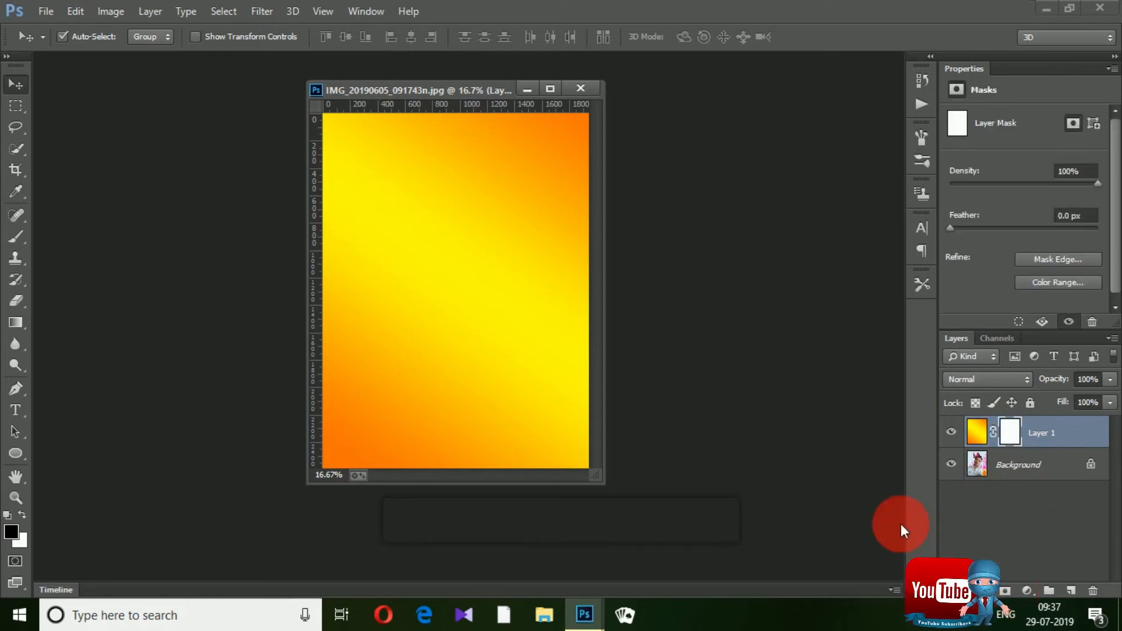
key("b")
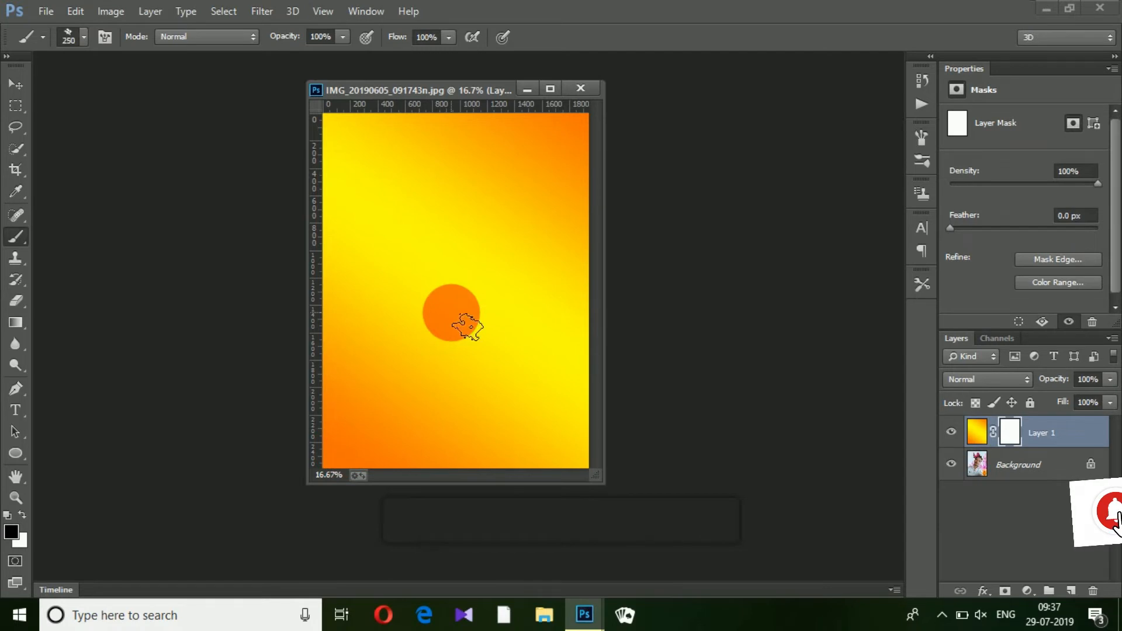
- Enlarge the splatter brush and paint black on Layer 1's mask to reveal the man's face, hair and shirt
key("bracketright")
key("bracketright")
key("bracketright")
left_click(454, 262)
mouse_move(454, 261)
left_mouse_down()
mouse_move(456, 234)
mouse_move(447, 271)
left_mouse_up()
mouse_move(515, 257)
left_mouse_down()
mouse_move(554, 257)
mouse_move(490, 358)
mouse_move(460, 366)
mouse_move(476, 276)
mouse_move(434, 418)
mouse_move(425, 409)
mouse_move(375, 456)
mouse_move(341, 428)
mouse_move(467, 375)
mouse_move(416, 462)
mouse_move(446, 376)
left_mouse_up()
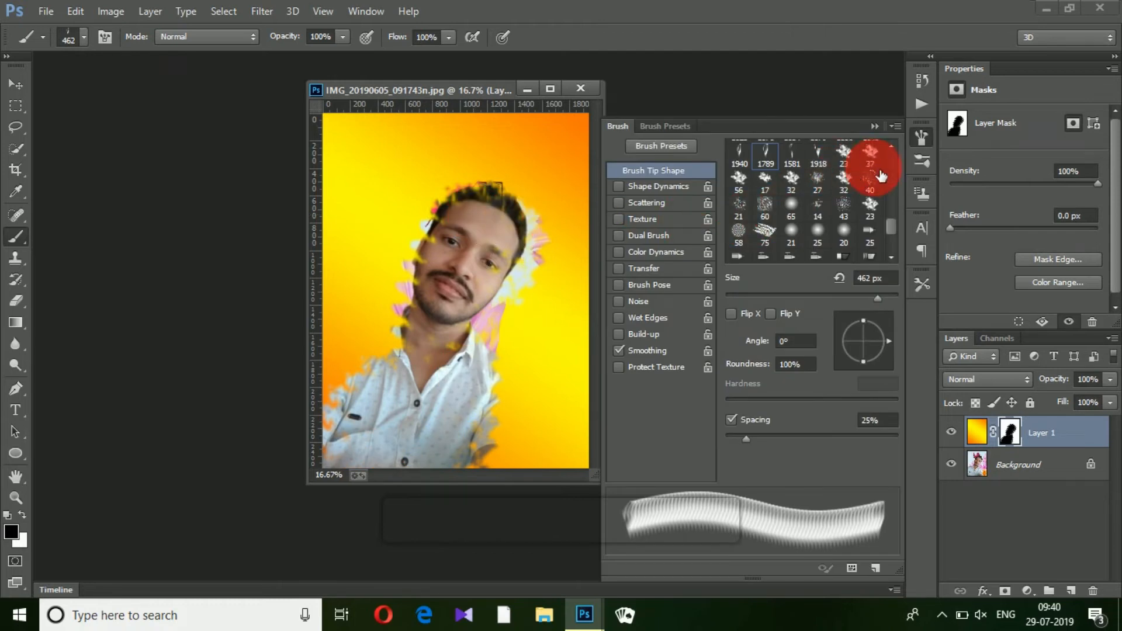
- Choose the 1918 px shard brush tip and stamp it around the portrait on the mask, enlarging it to 2000 px and rotating it to 173°
left_click(819, 159)
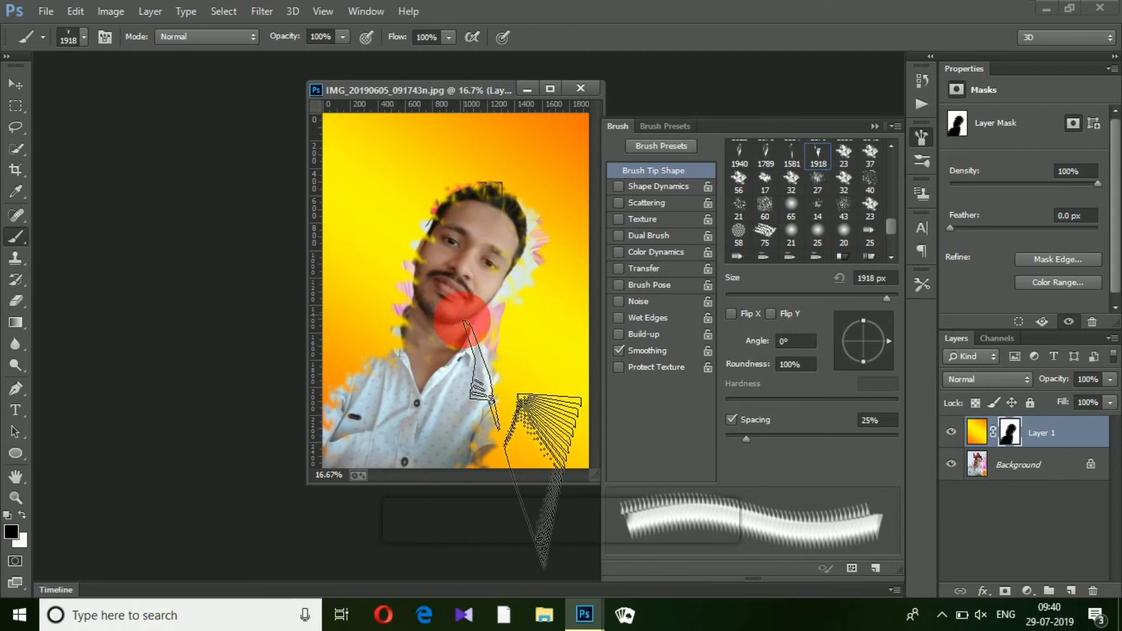
mouse_move(456, 335)
left_mouse_down()
mouse_move(434, 365)
mouse_move(480, 271)
mouse_move(519, 253)
mouse_move(467, 230)
mouse_move(526, 217)
mouse_move(477, 247)
mouse_move(500, 236)
mouse_move(482, 330)
mouse_move(427, 440)
left_mouse_up()
key("]")
left_click_drag(881, 347, 839, 338)
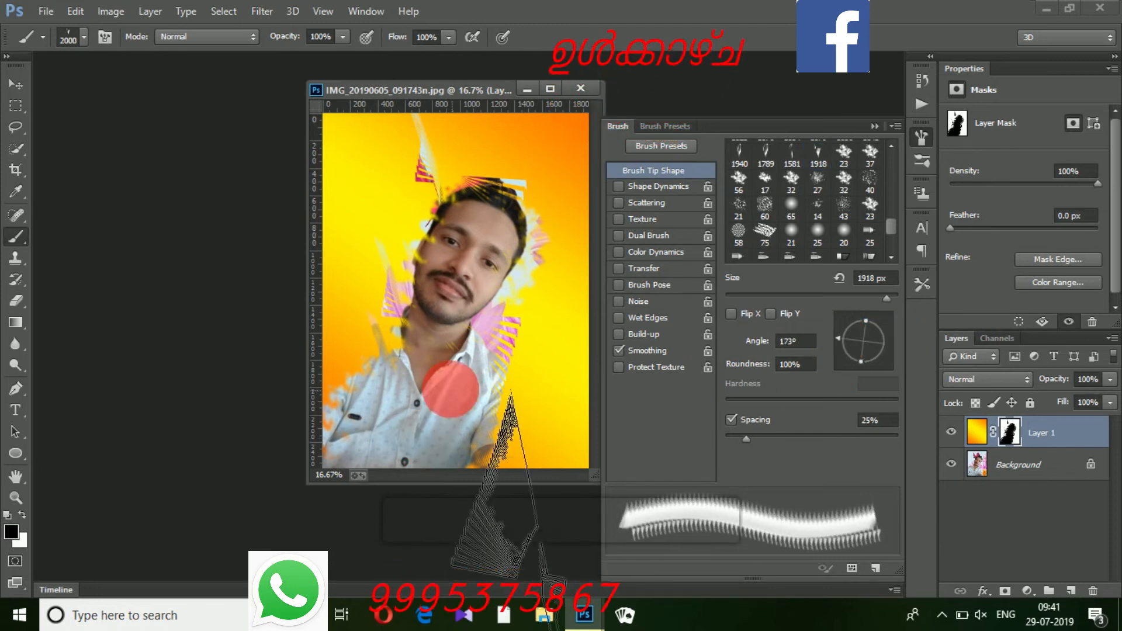
left_click_drag(385, 402, 358, 404)
left_click(358, 404)
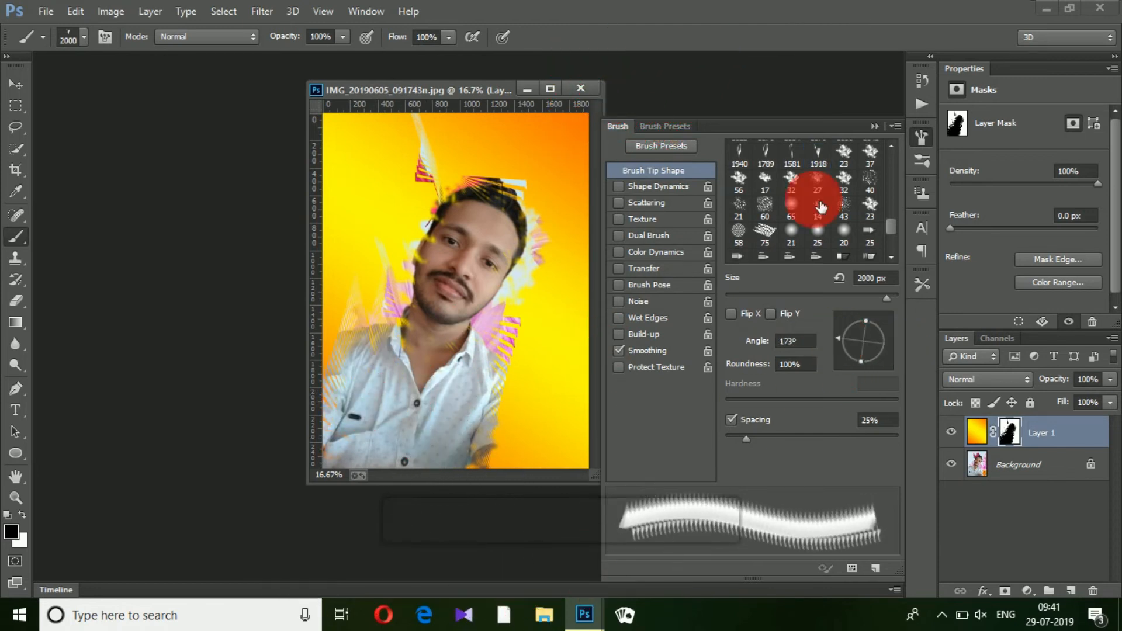
- Choose the soft round 65 px brush tip and enlarge it for cleaning the shard marks above the head
left_click(803, 217)
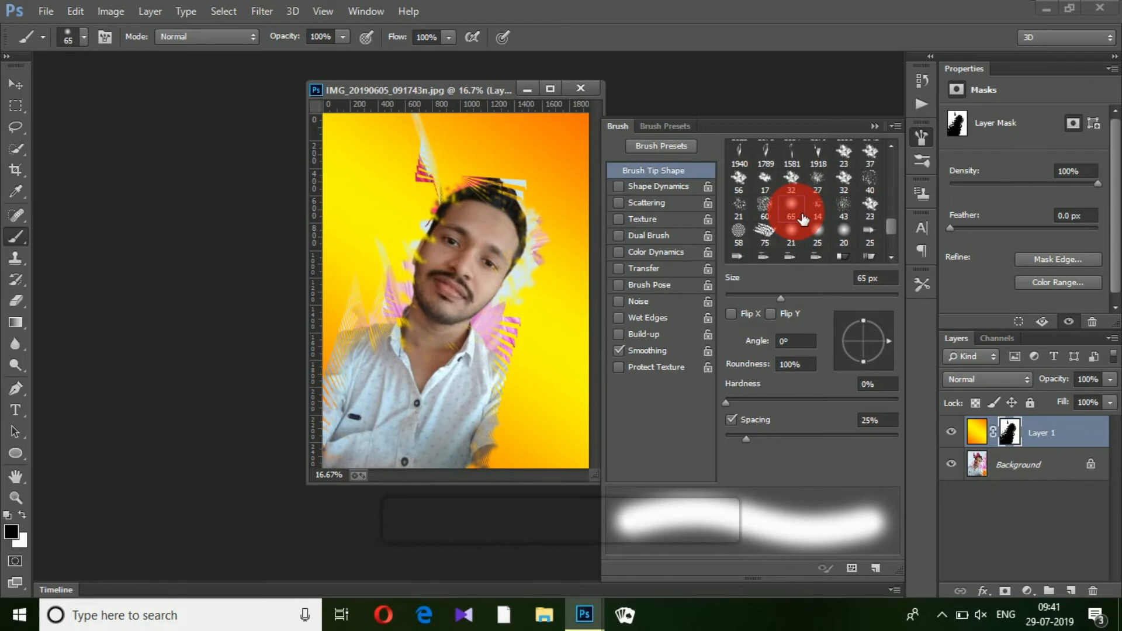
key("bracketright")
key("bracketright")
key("bracketright")
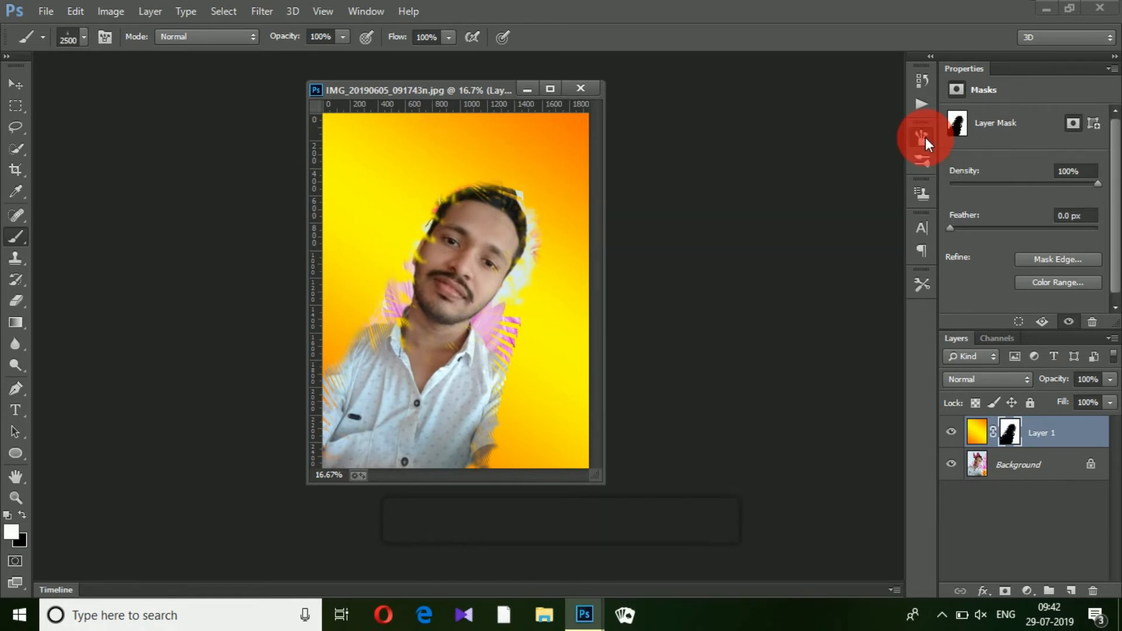
- Rotate the 2500 px wispy brush tip to 175° and stamp it around the portrait on Layer 1's mask
left_click(923, 138)
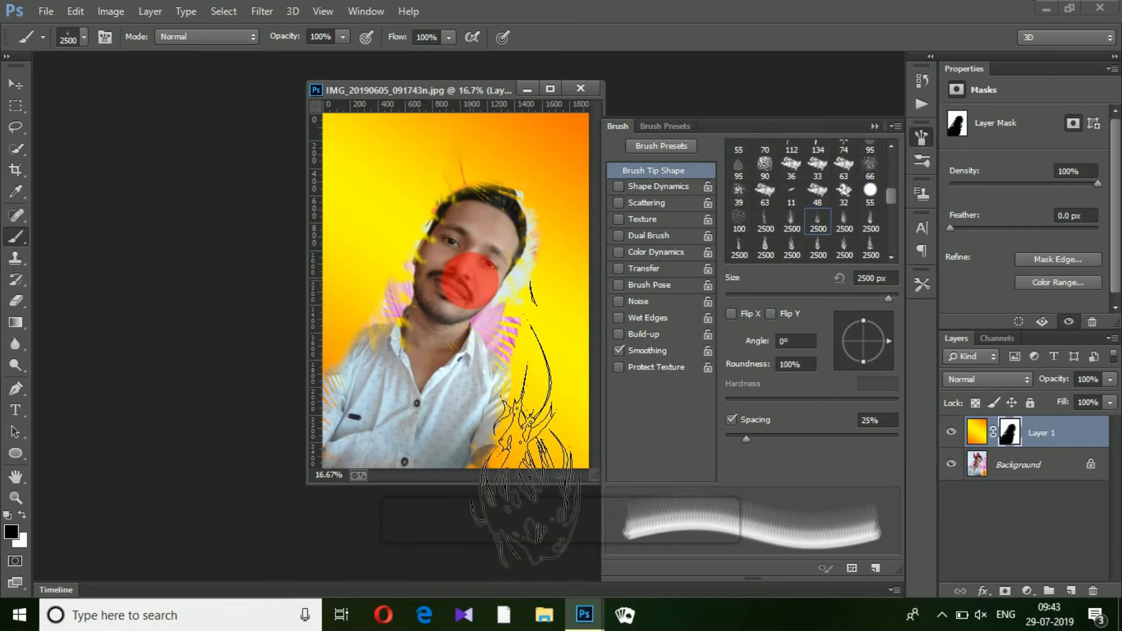
mouse_move(889, 341)
left_mouse_down()
mouse_move(814, 386)
mouse_move(804, 336)
left_mouse_up()
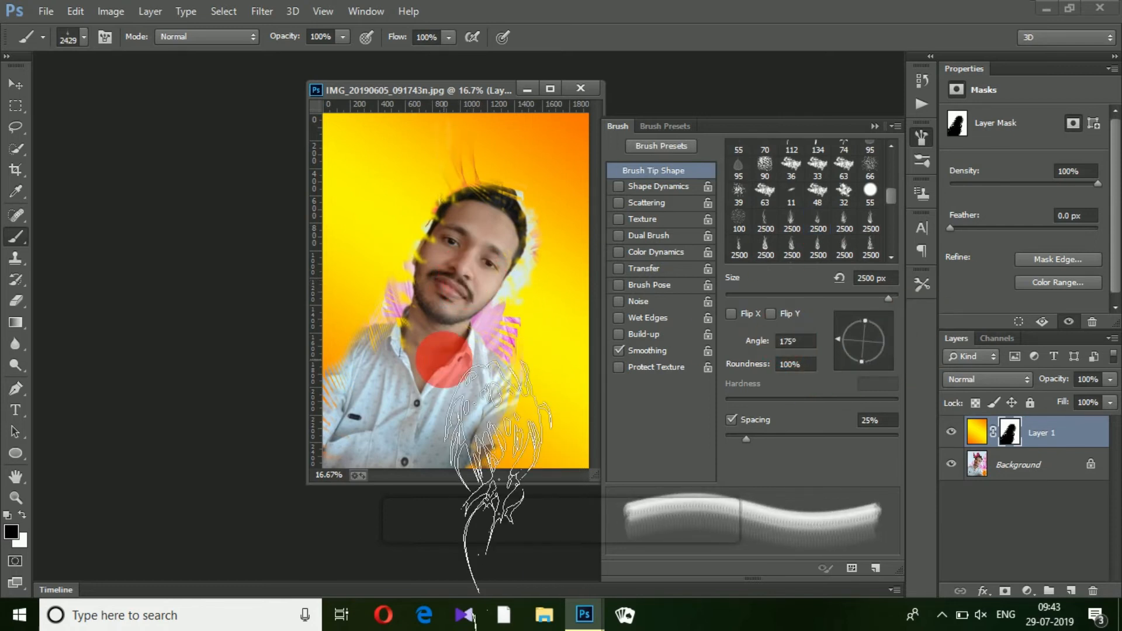
left_click(483, 320)
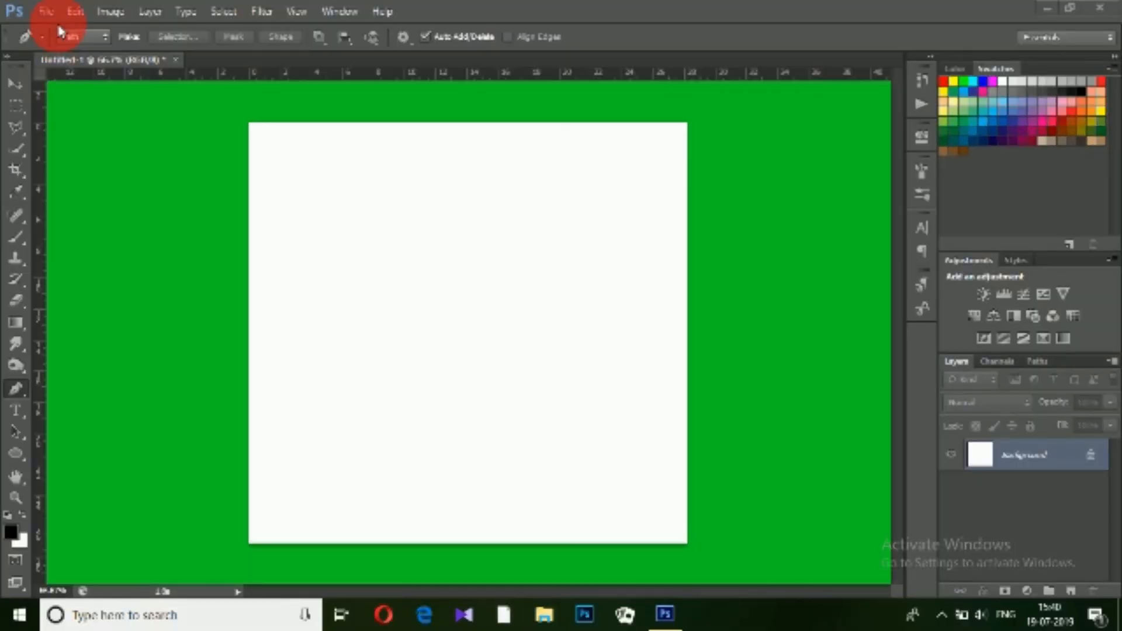
- Place the mohanlal portrait from the Actter folder into the blank Untitled-1 document
left_click(48, 14)
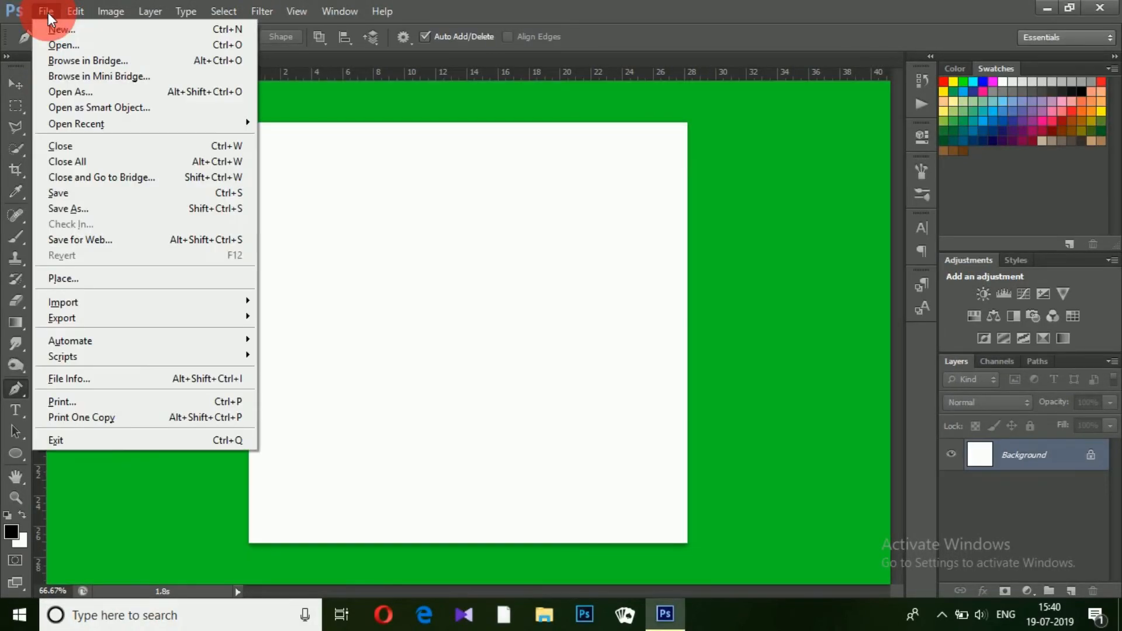
left_click(117, 281)
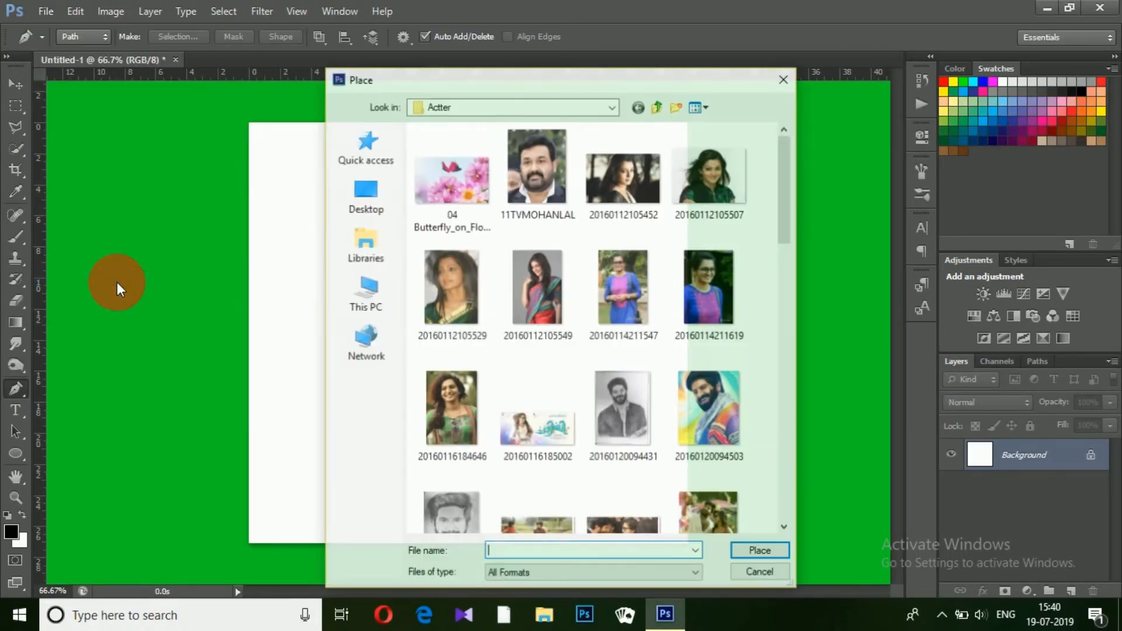
left_click(460, 279)
key("Down")
key("Down")
key("Down")
key("Down")
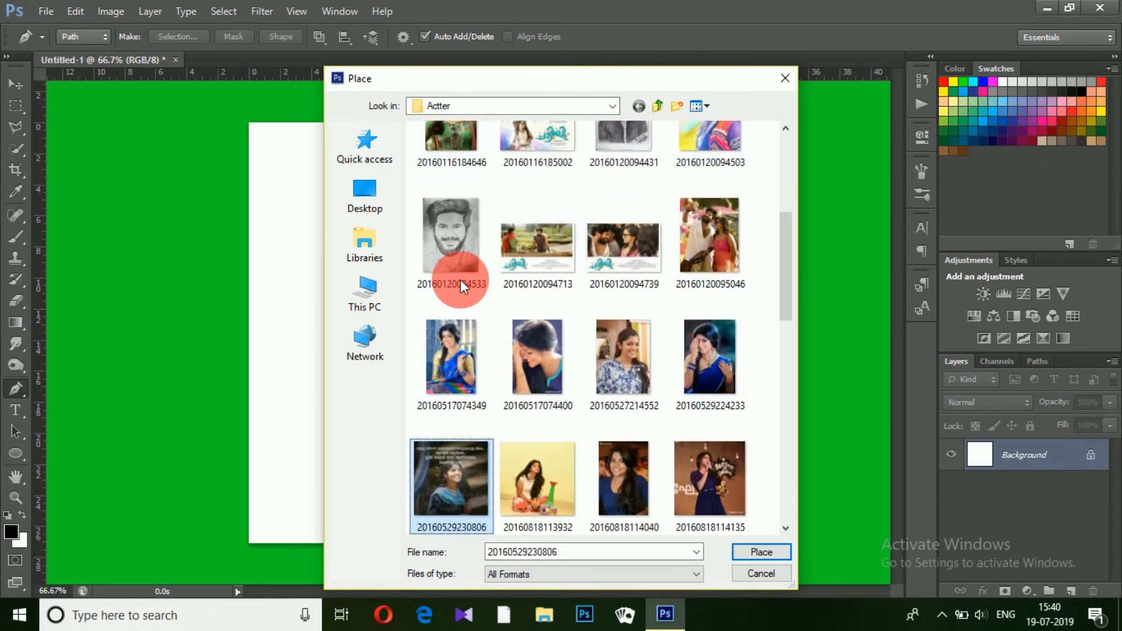
key("Down")
key("Down")
key("Down")
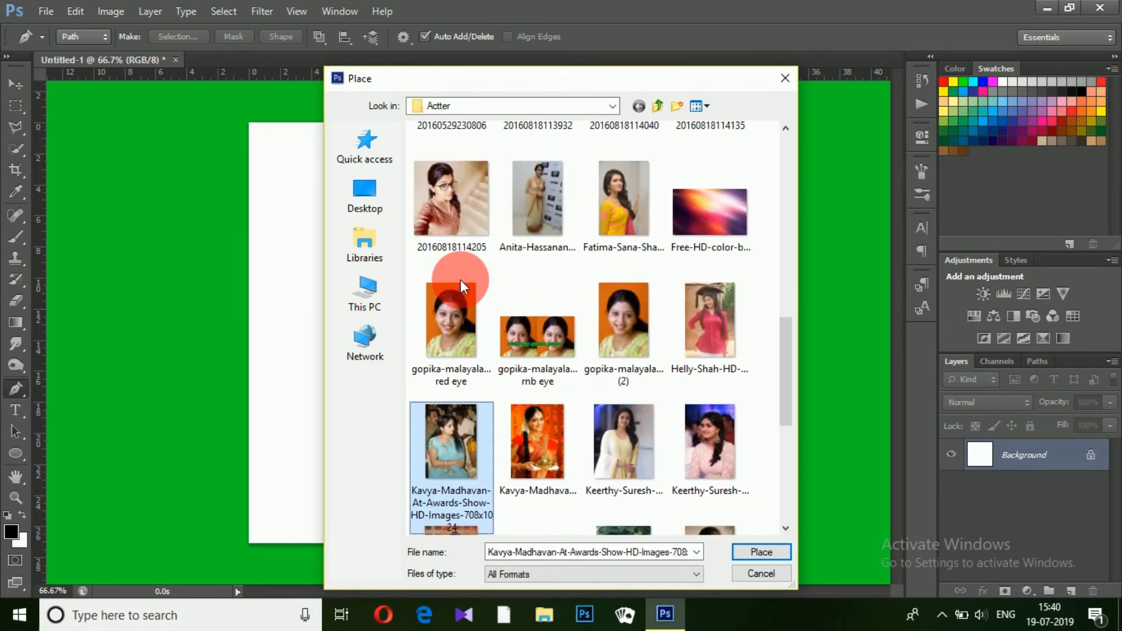
key("Down")
key("Down")
key("Right")
key("Right")
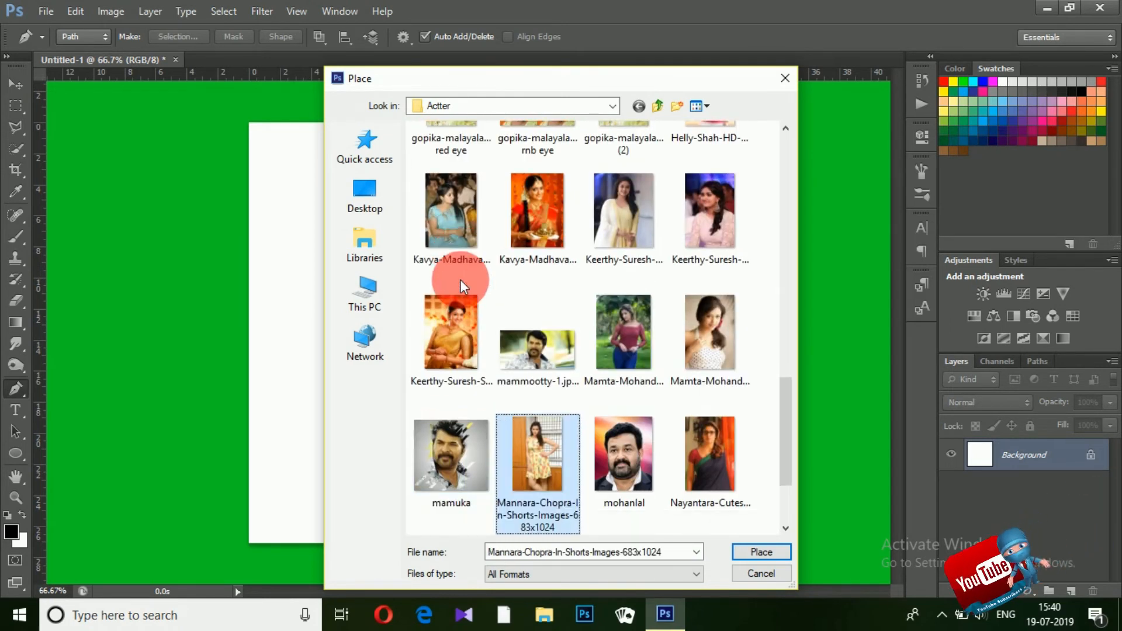
key("Return")
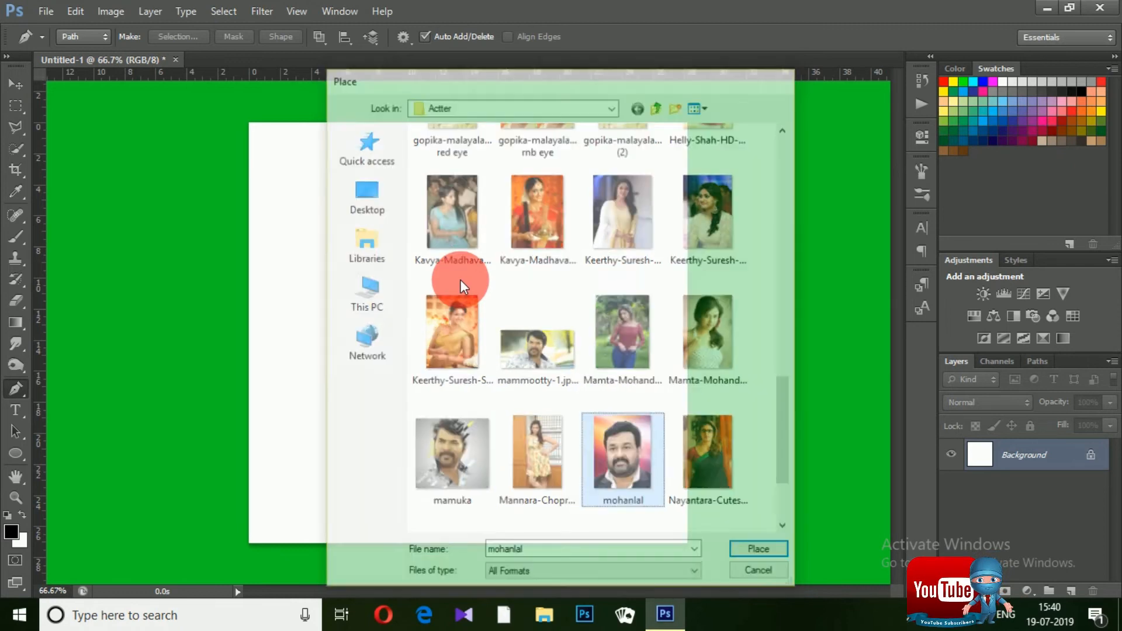
double_click(461, 284)
key("p")
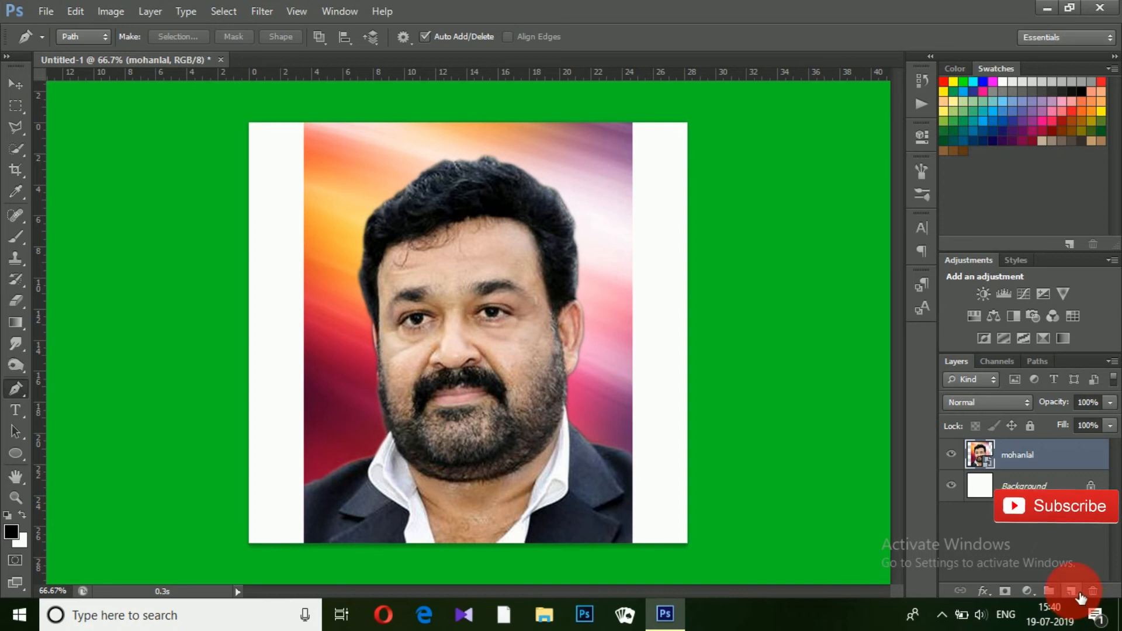
- Add a new layer and fill it with the pink-to-orange Pastels noise gradient, drawn radially from the upper-right towards the lower-left of the canvas
left_click(1071, 591)
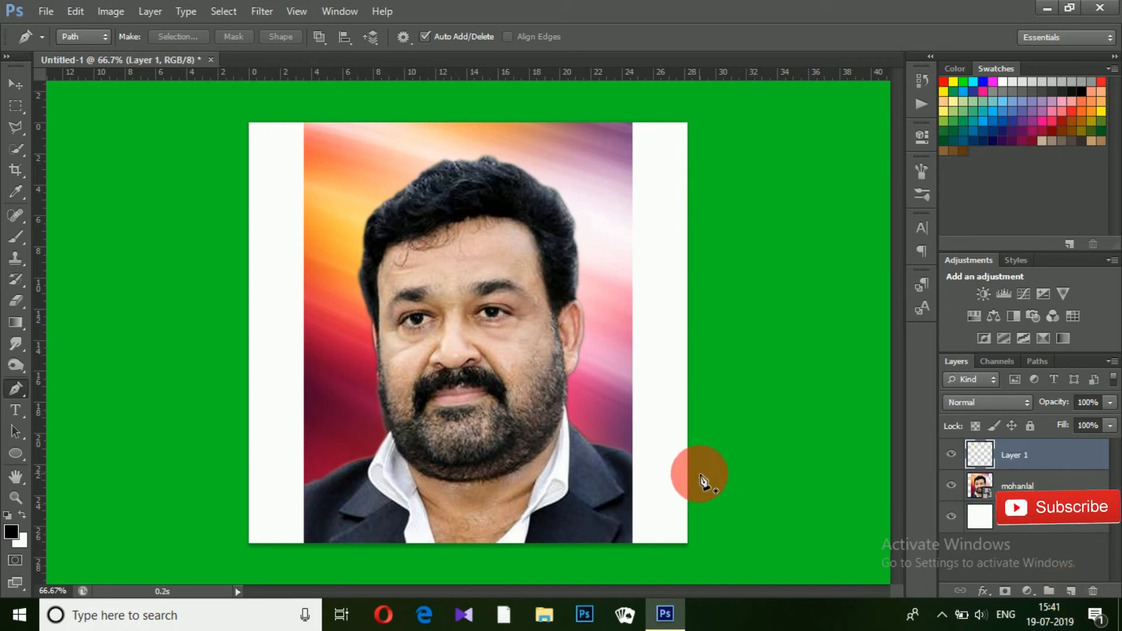
key("g")
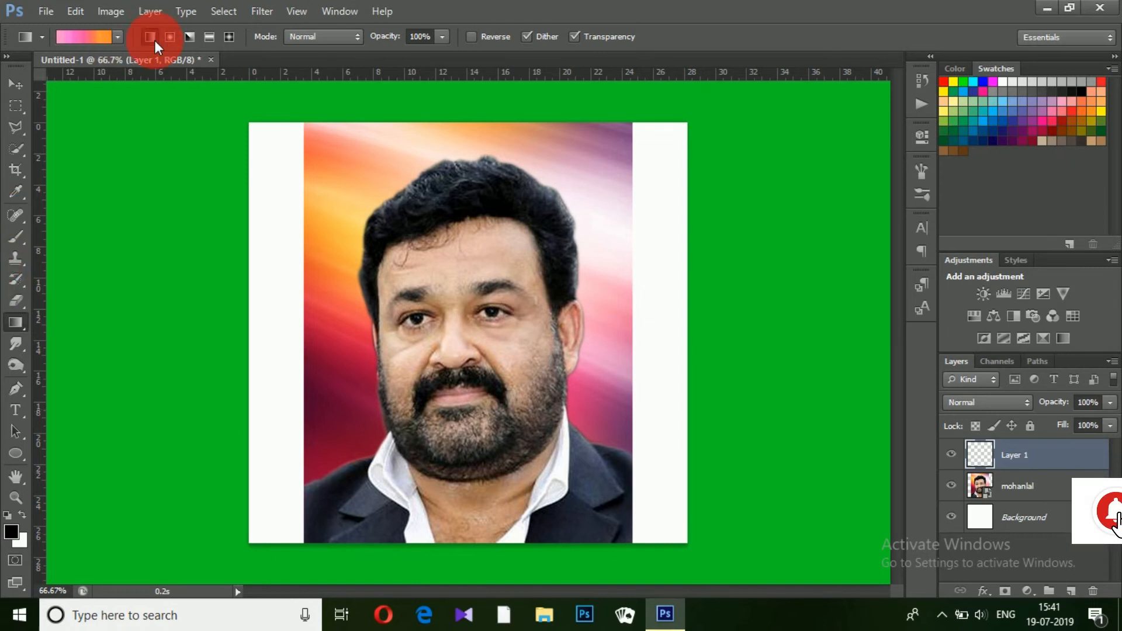
key("i")
left_click(101, 36)
left_click(535, 157)
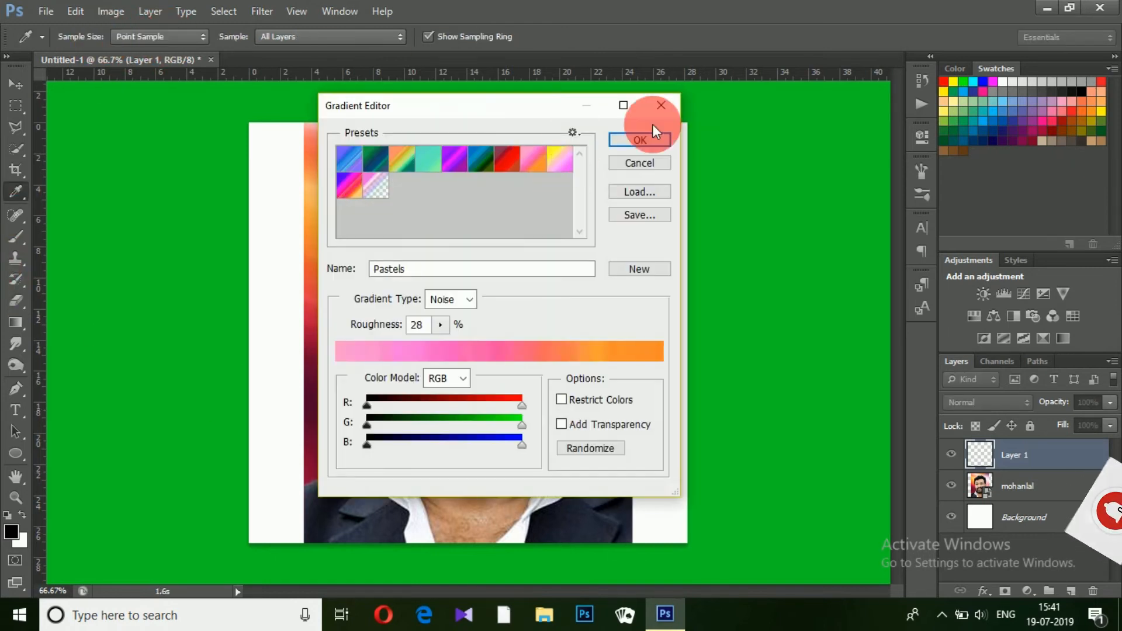
left_click(648, 137)
left_click_drag(622, 137, 428, 443)
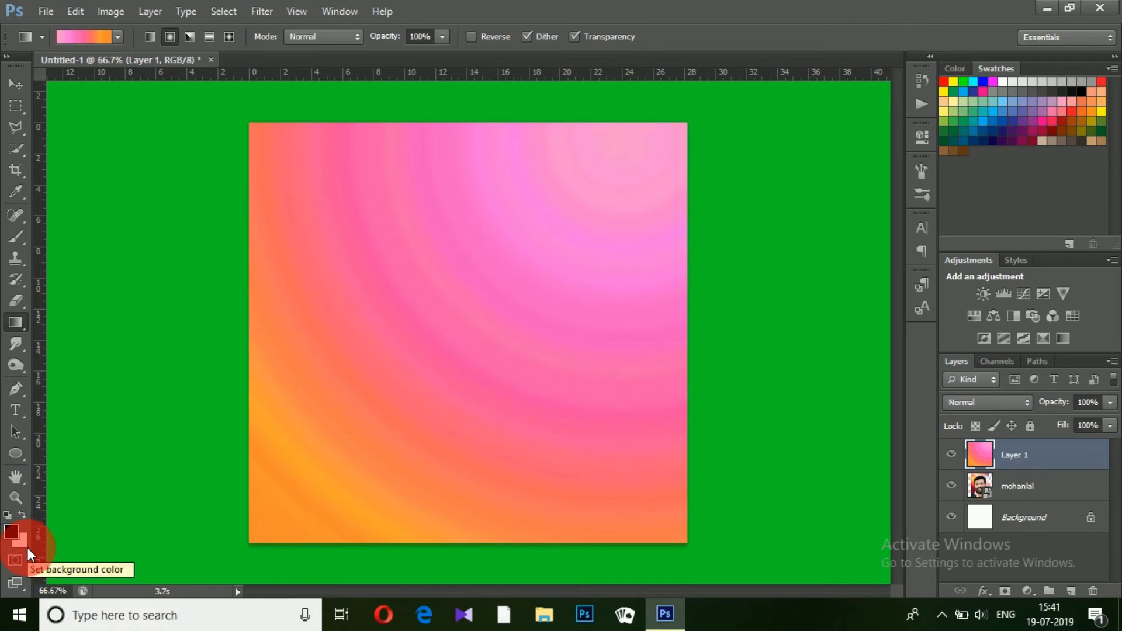
- Activate the Brush tool with a black foreground colour, choose a wispy 2500 px tip and reduce it to 900 px
key("b")
key("d")
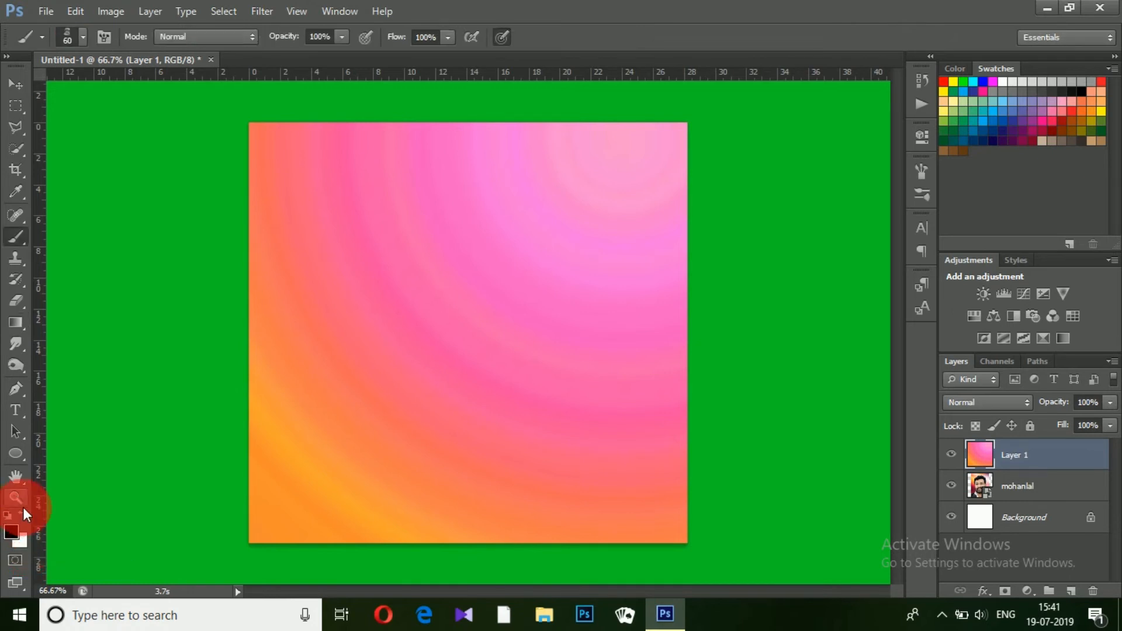
left_click(20, 518)
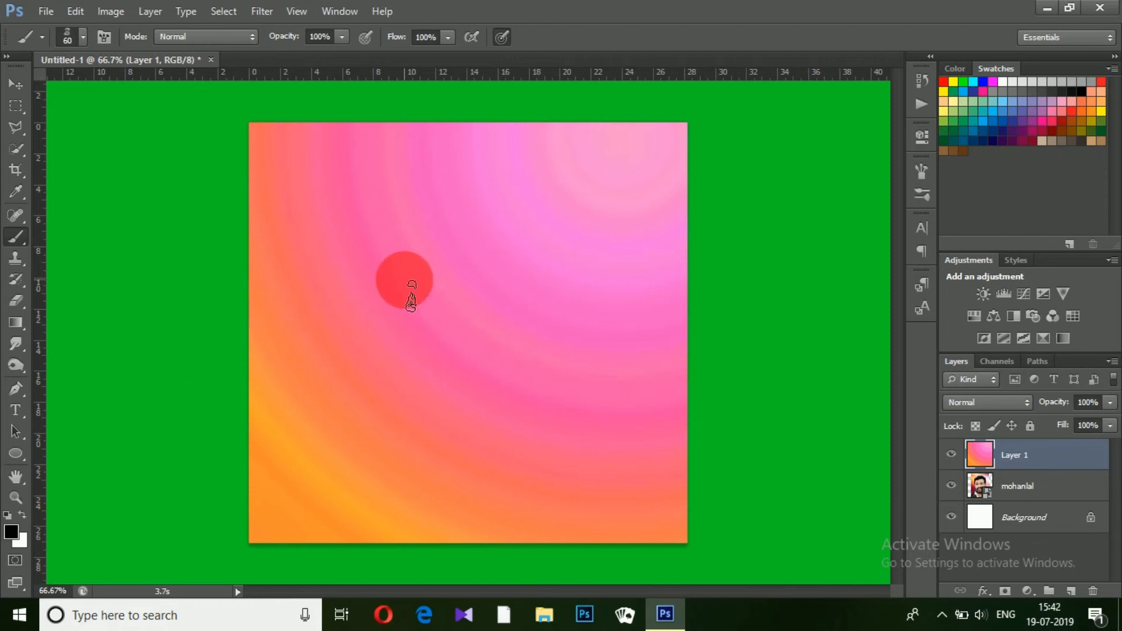
right_click(411, 302)
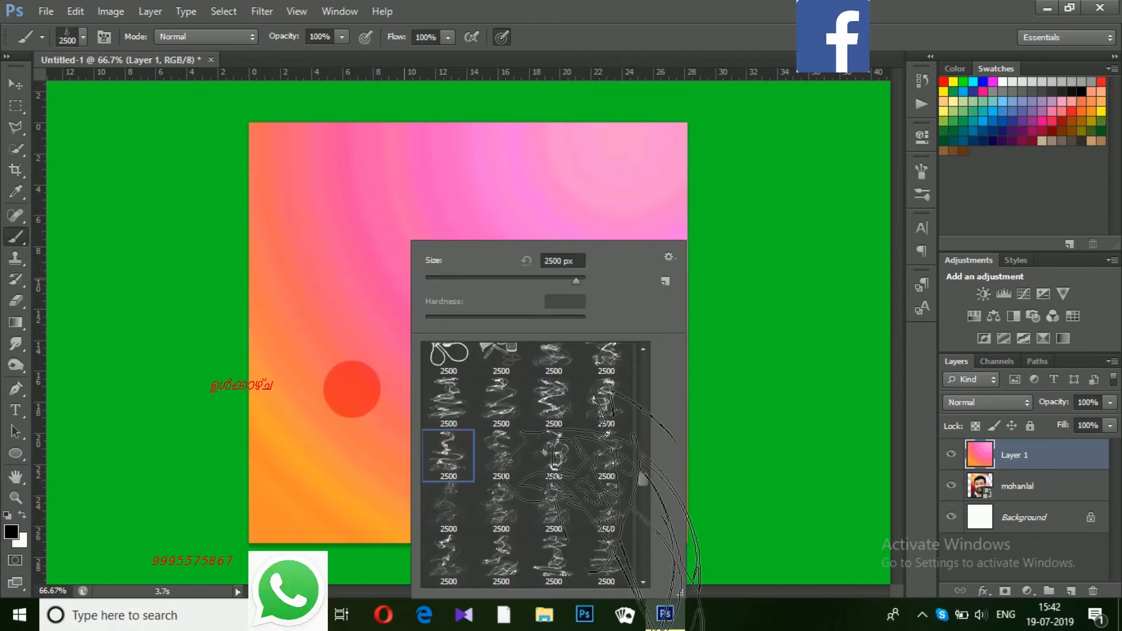
left_click(350, 383)
key("[")
key("[")
key("[")
key("[")
key("[")
key("[")
key("[")
key("[")
key("[")
key("[")
key("[")
key("[")
key("[")
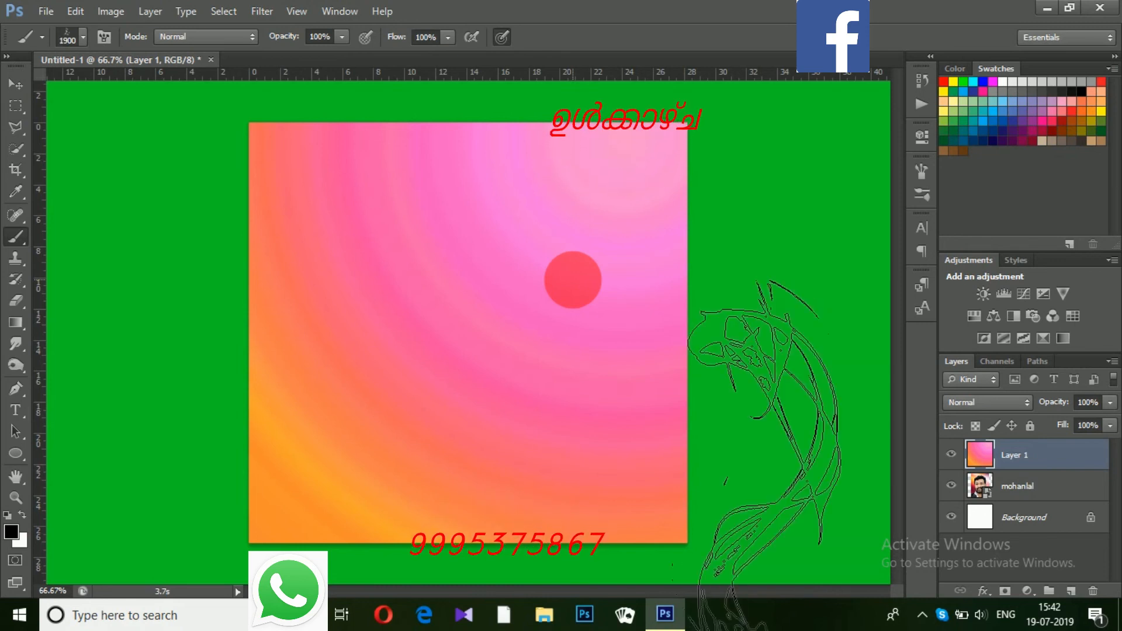
key("[")
key("[")
key("[")
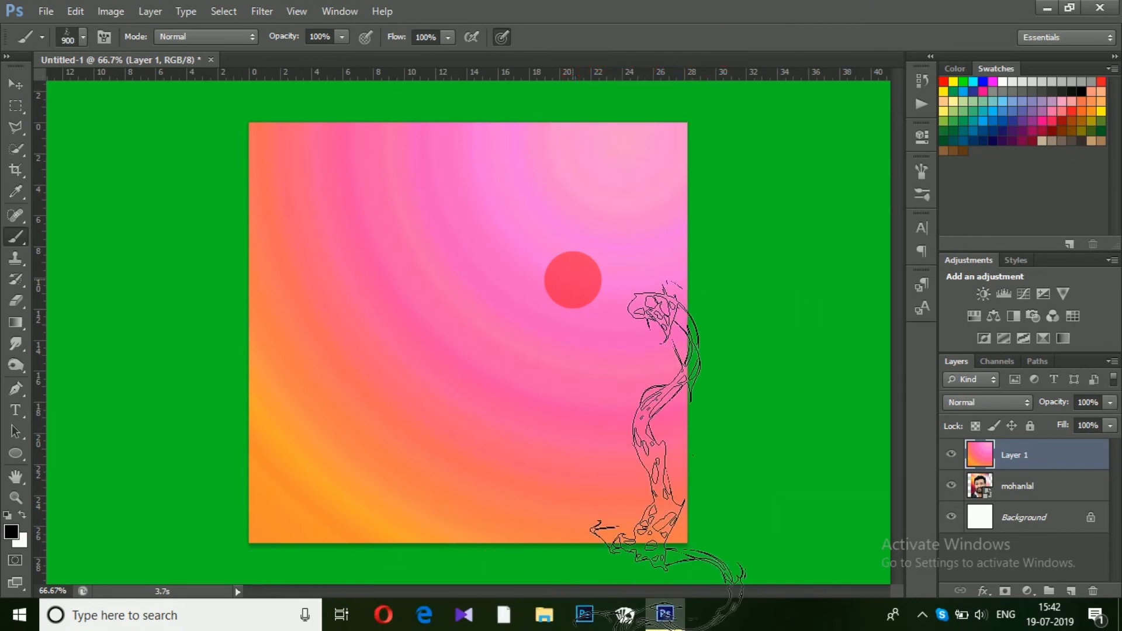
- Add a white layer mask to Layer 1 and stamp the wispy tip at 600 px over the middle of the face
left_click(1006, 592)
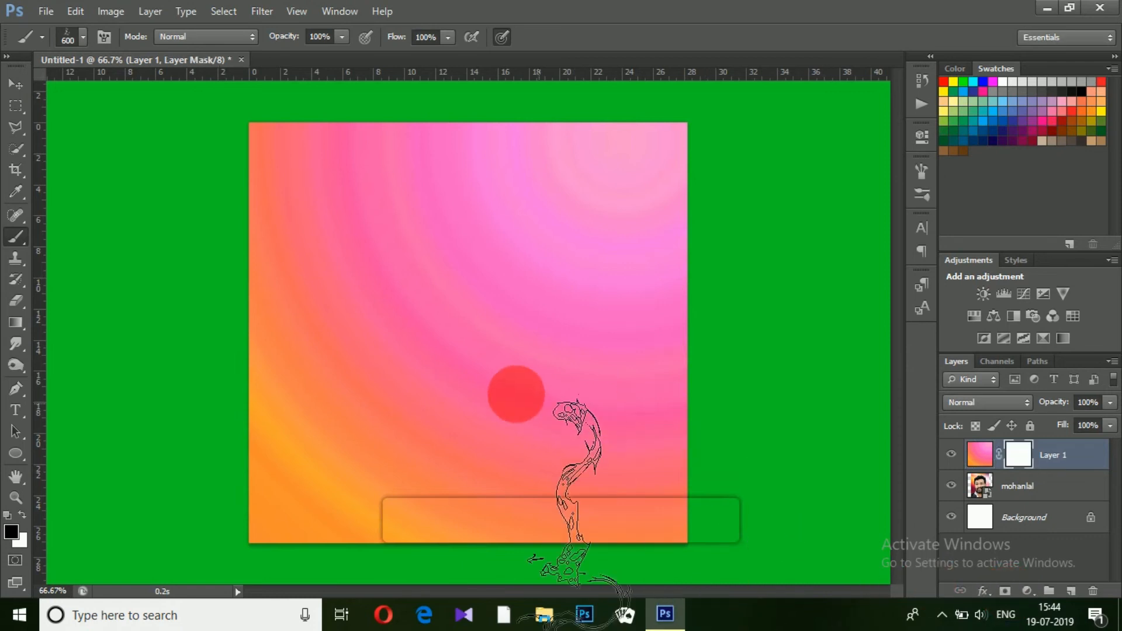
left_click(468, 313)
left_click(476, 313)
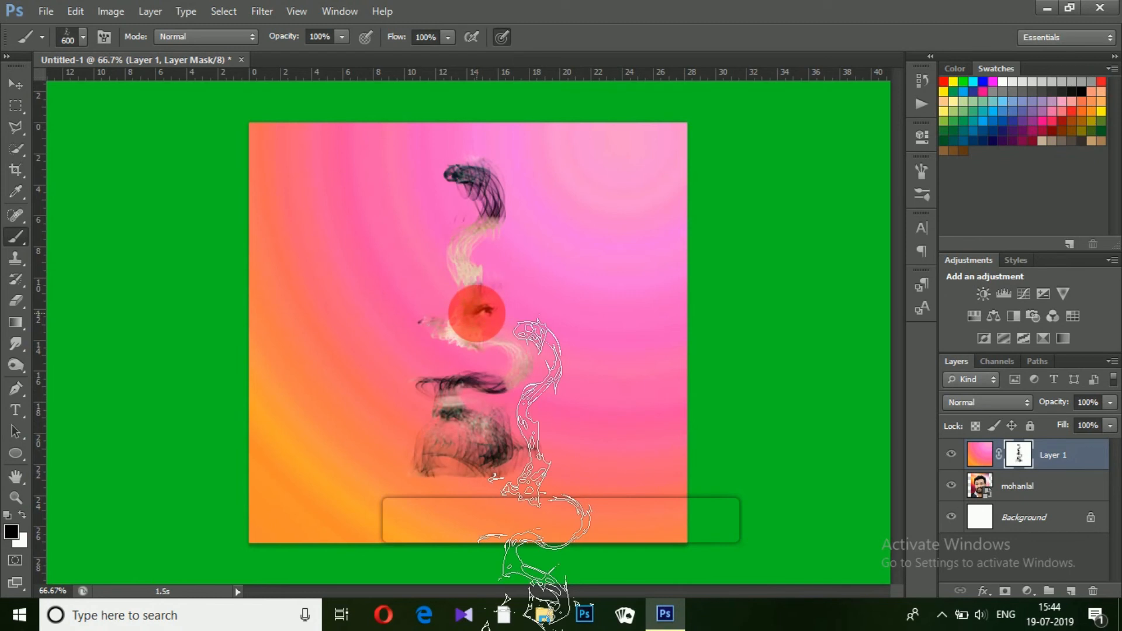
left_click(476, 313)
- Rotate and shrink the wispy brush tip, and stamp it repeatedly on the mask to reveal more of the hair, forehead, eyes and beard
key("F5")
left_click_drag(886, 352, 883, 363)
key("bracketleft")
key("F5")
left_click(475, 330)
left_click(461, 291)
left_click(468, 284)
left_click(483, 267)
left_click(450, 275)
left_click(468, 291)
- Select a wispy brush tip with its angle set to -44° and its size set to 1357 px
left_click(922, 171)
left_click(739, 257)
left_click_drag(831, 287, 812, 287)
left_click(880, 366)
left_click(884, 306)
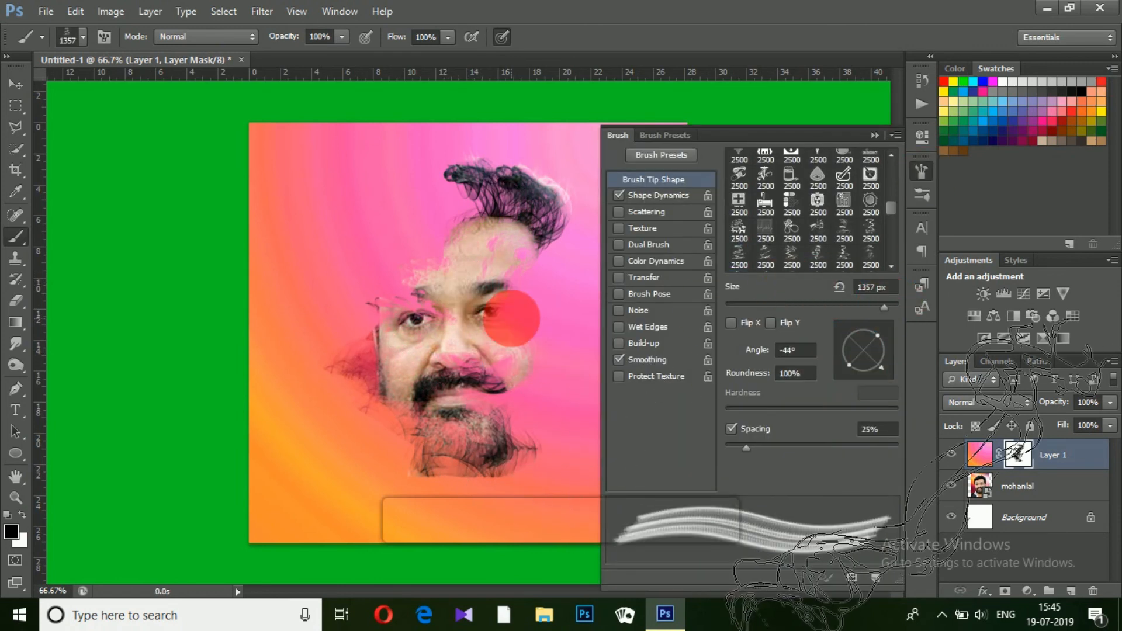
key("Down")
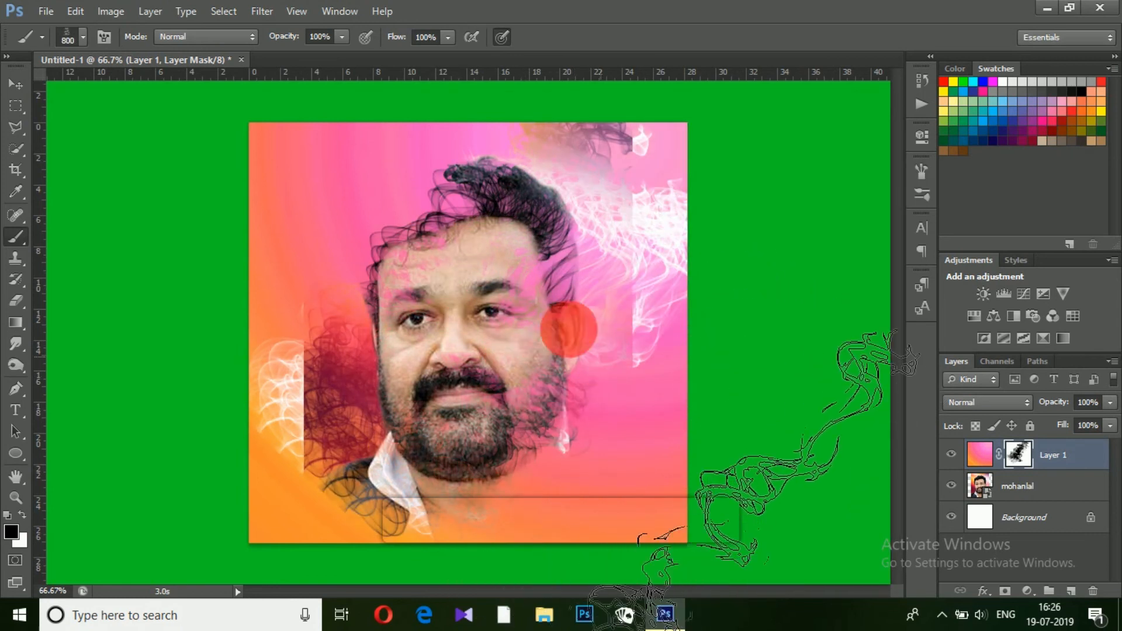
- Refine the mask with the wispy brush reduced to 400 px, revealing the full head and jacket and restoring the gradient over the outer areas
mouse_move(569, 329)
left_mouse_down()
mouse_move(565, 414)
mouse_move(458, 313)
mouse_move(431, 251)
mouse_move(376, 230)
mouse_move(589, 543)
mouse_move(439, 446)
mouse_move(416, 516)
left_mouse_up()
key("bracketleft")
key("bracketleft")
key("bracketleft")
key("bracketleft")
mouse_move(254, 434)
left_mouse_down()
mouse_move(232, 427)
mouse_move(255, 482)
mouse_move(206, 411)
mouse_move(274, 535)
mouse_move(194, 457)
mouse_move(251, 490)
mouse_move(280, 477)
mouse_move(221, 319)
mouse_move(263, 374)
mouse_move(288, 471)
mouse_move(243, 395)
left_mouse_up()
mouse_move(577, 229)
left_mouse_down()
mouse_move(621, 220)
mouse_move(649, 151)
mouse_move(746, 265)
left_mouse_up()
mouse_move(712, 355)
left_mouse_down()
mouse_move(683, 357)
mouse_move(713, 430)
mouse_move(625, 111)
mouse_move(587, 86)
mouse_move(689, 125)
mouse_move(625, 54)
mouse_move(681, 105)
mouse_move(559, 71)
mouse_move(465, 63)
left_mouse_up()
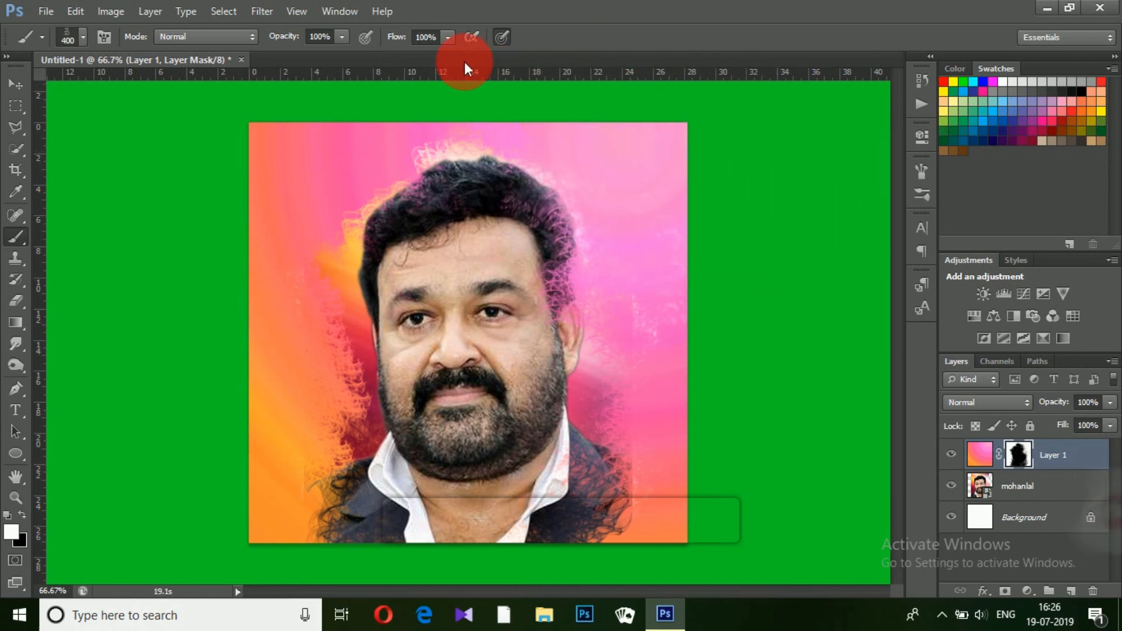
- Choose the 566 px slanted-shard brush tip and stamp it in black on the mask around the head
left_click(921, 171)
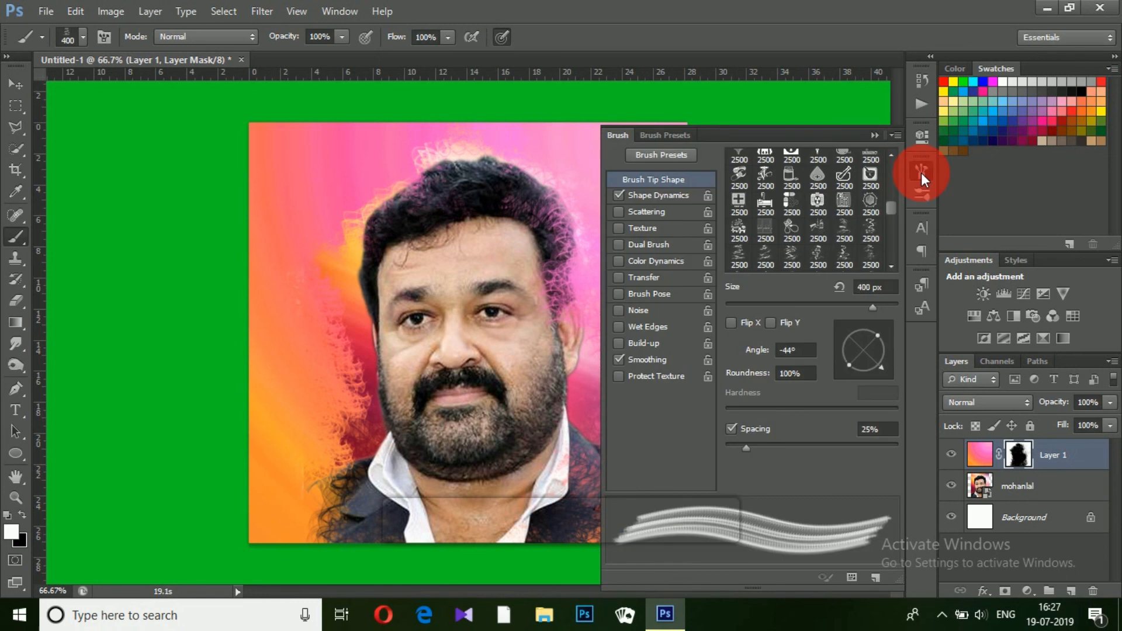
left_click(891, 266)
scroll(889, 265, "down", 3)
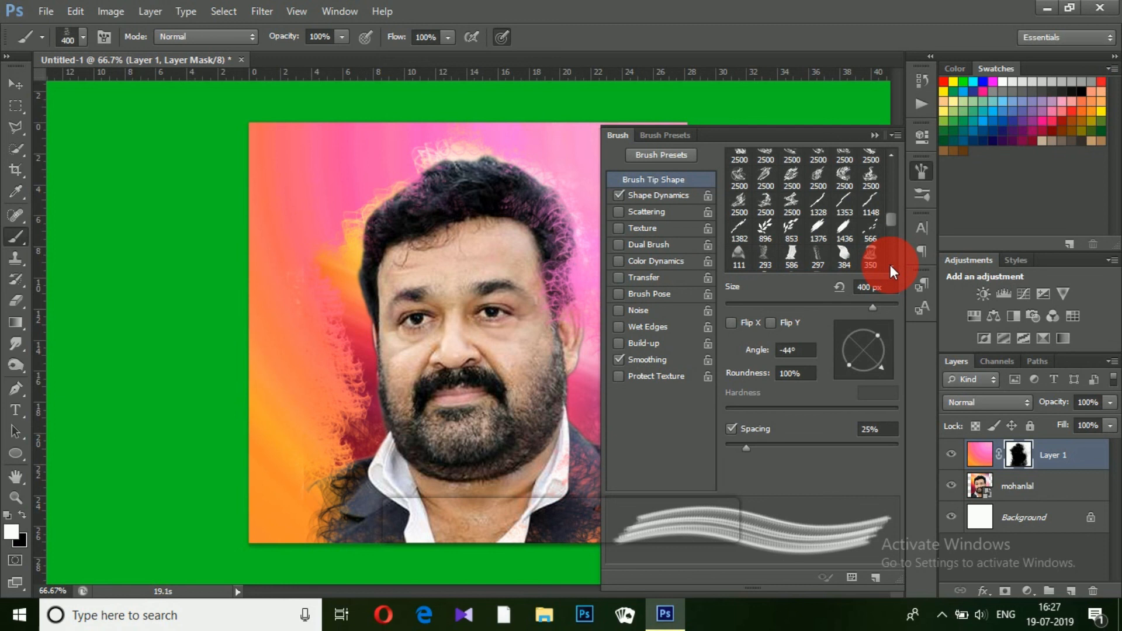
scroll(890, 265, "down", 2)
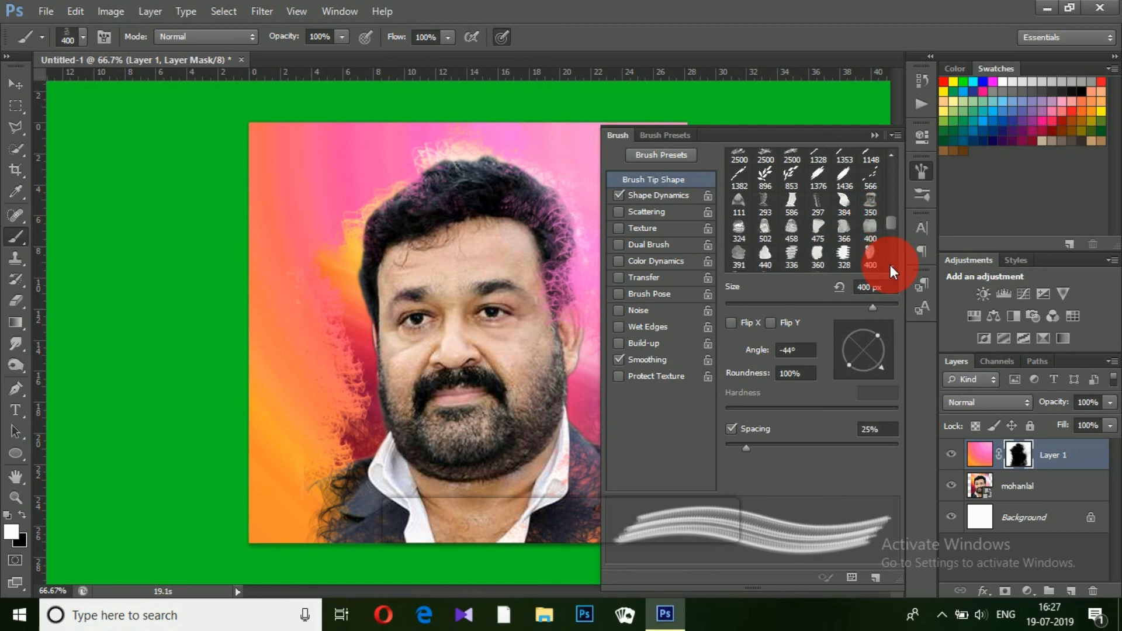
left_click(871, 175)
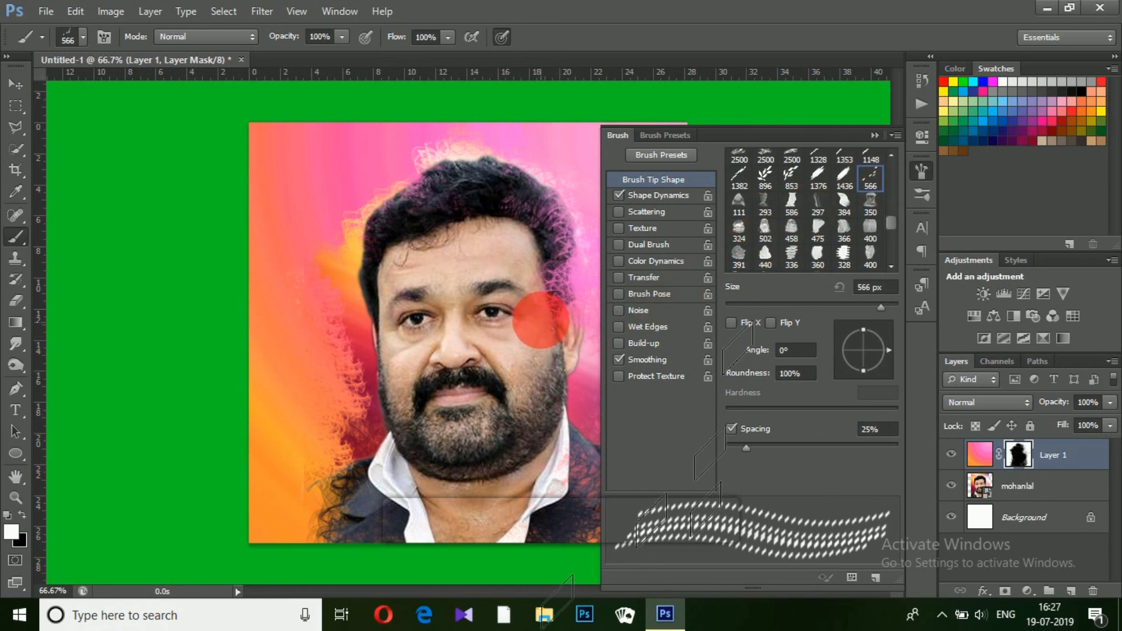
key("x")
left_click_drag(500, 299, 431, 308)
left_click(453, 273)
left_click(437, 230)
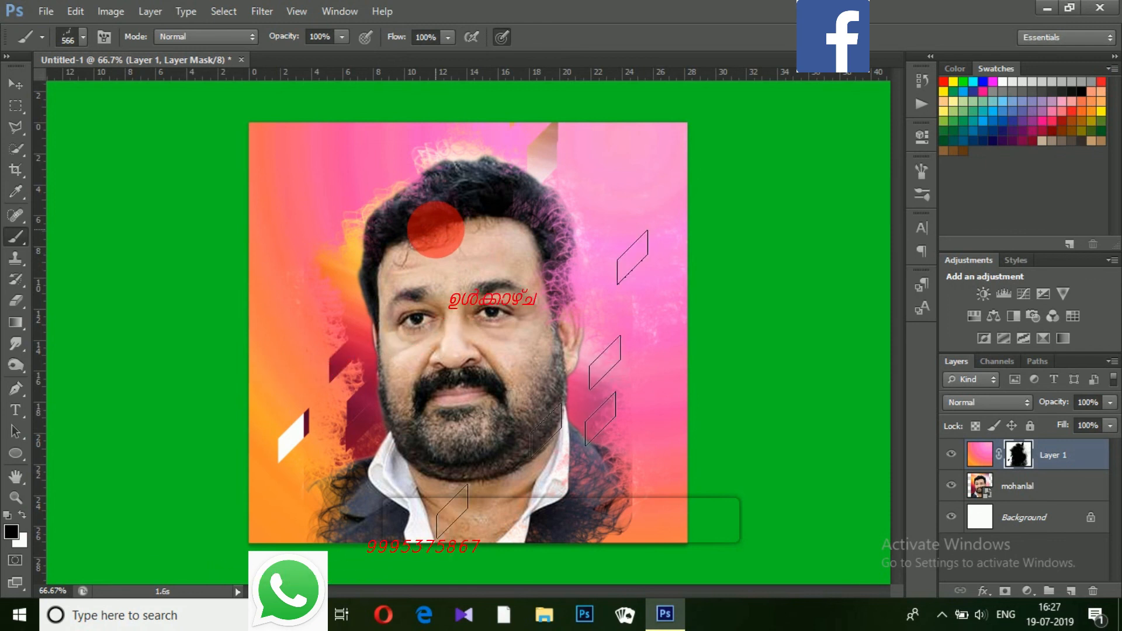
left_click(419, 176)
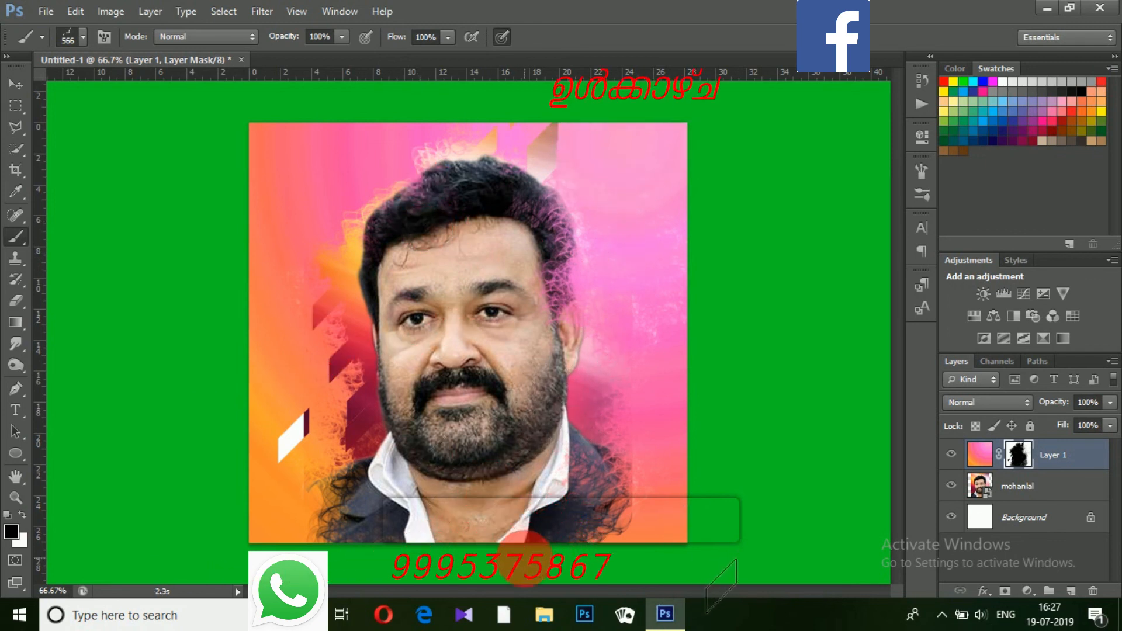